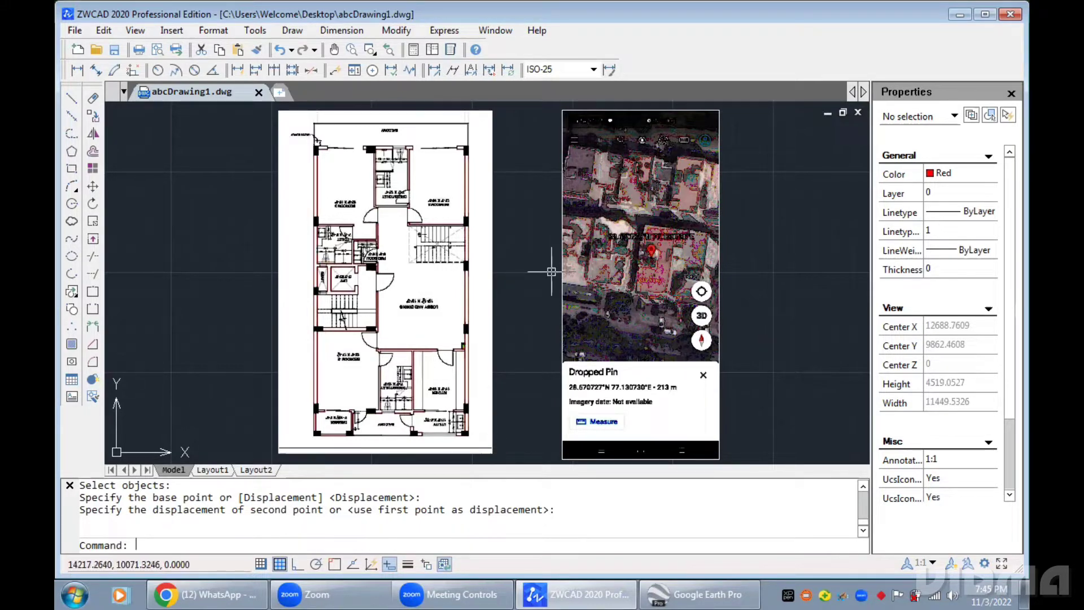
Examine the floor plan and the satellite screenshot with the dropped pin, comparing the building's orientation and reading the pin's coordinates
scroll(680, 272, "up", 2)
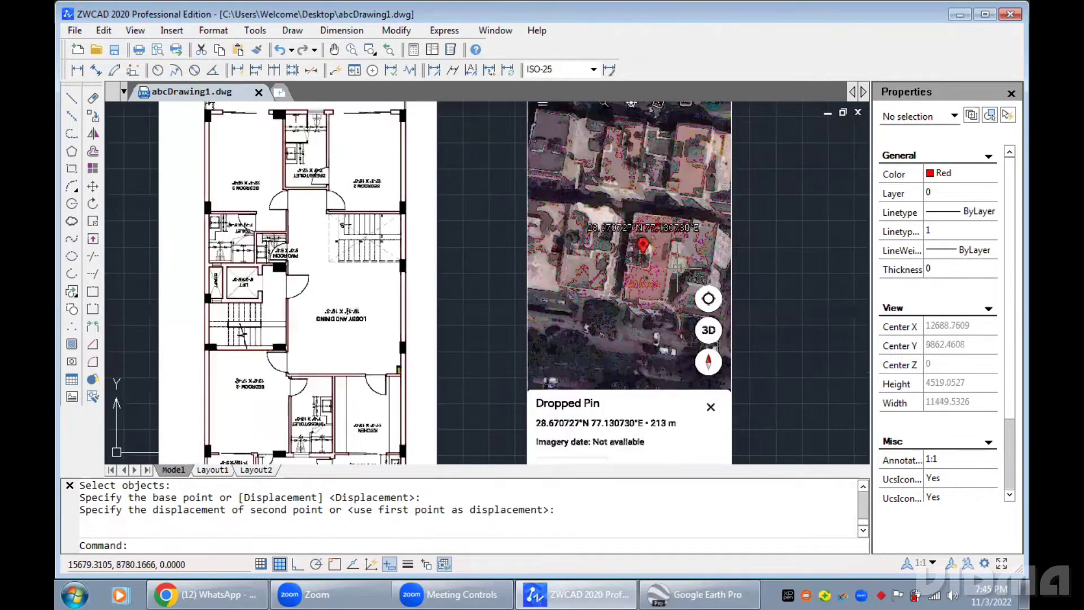
scroll(680, 272, "down", 1)
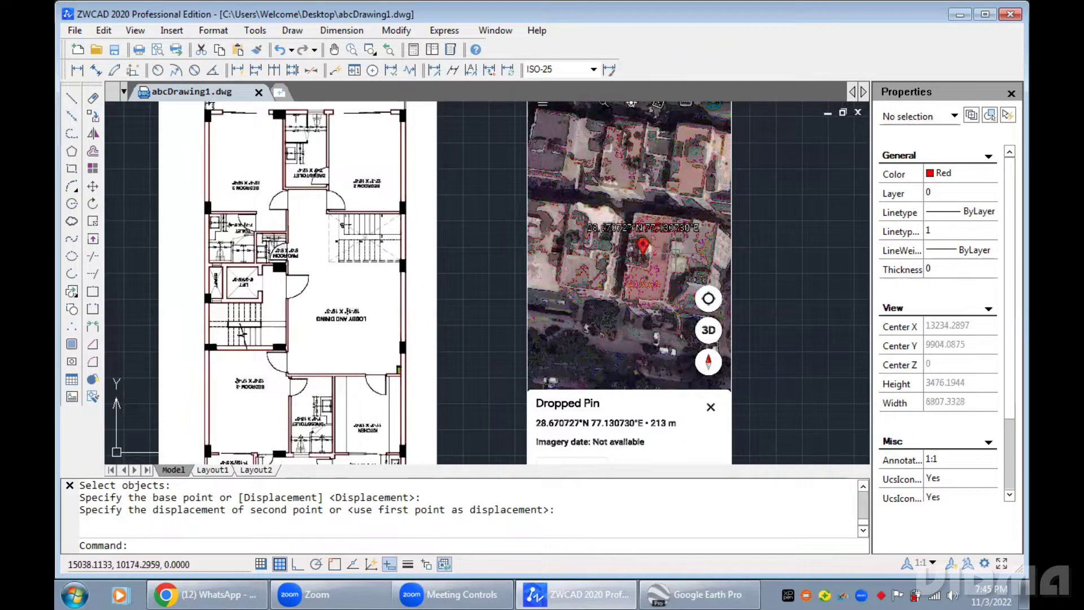
scroll(674, 255, "up", 1)
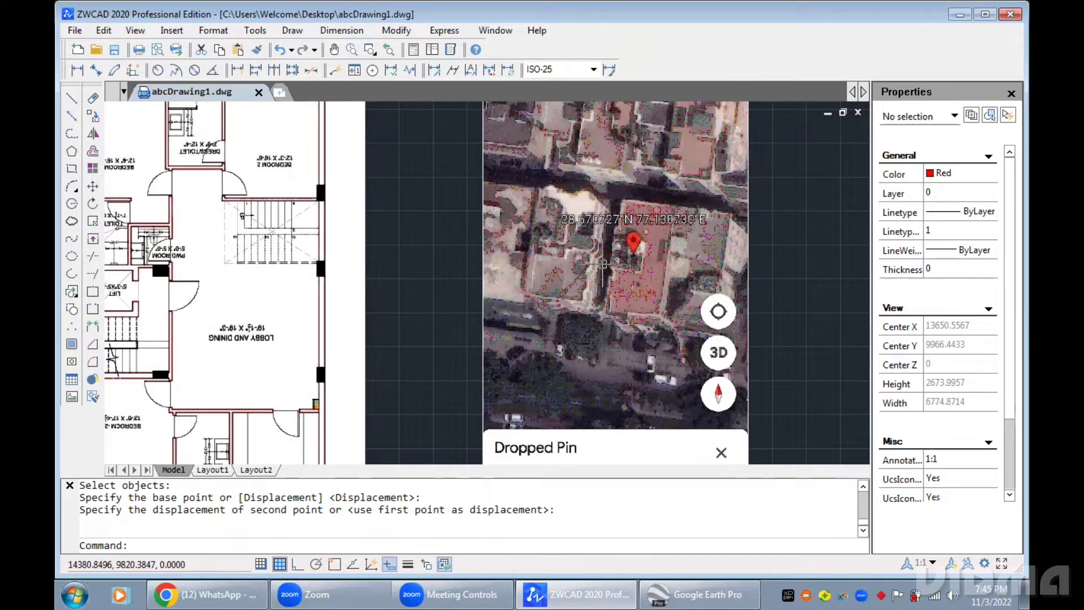
scroll(587, 301, "down", 2)
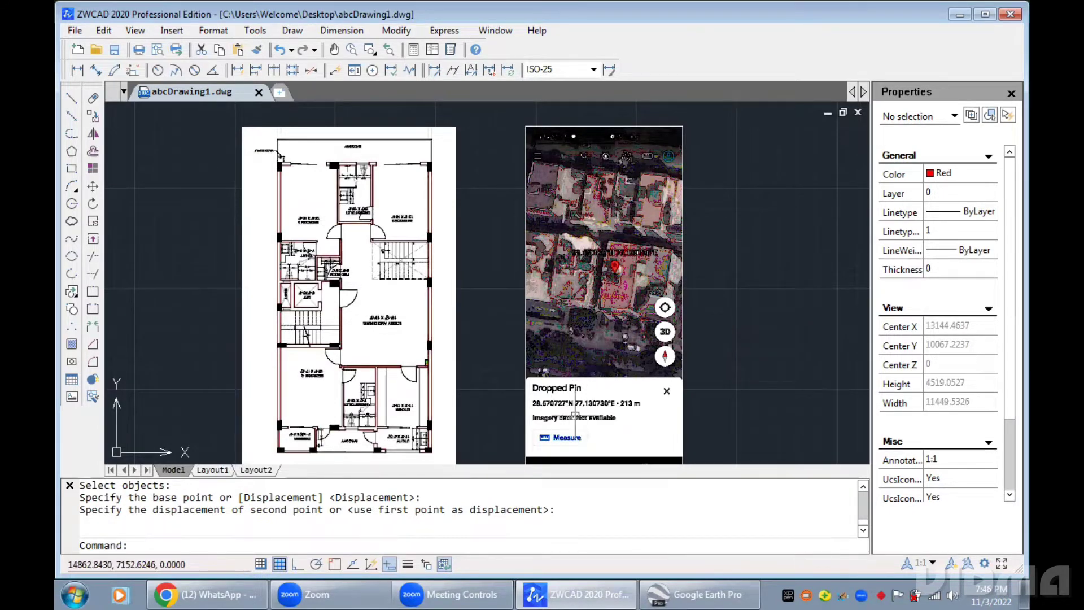
scroll(575, 417, "up", 1)
scroll(469, 419, "down", 1)
mouse_move(469, 420)
middle_mouse_down()
mouse_move(551, 382)
mouse_move(562, 402)
middle_mouse_up()
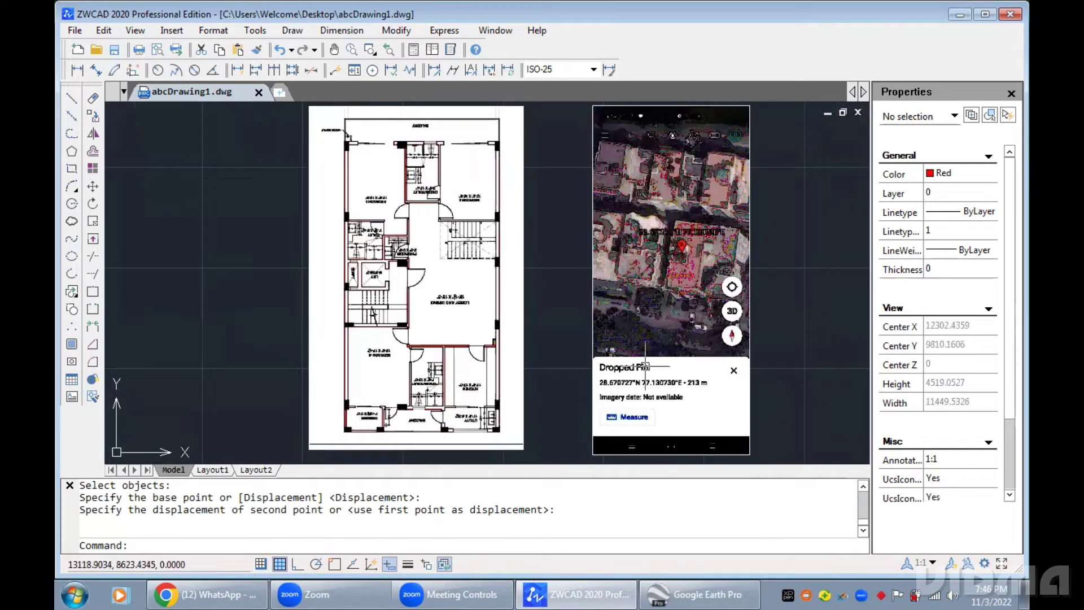
scroll(717, 244, "up", 2)
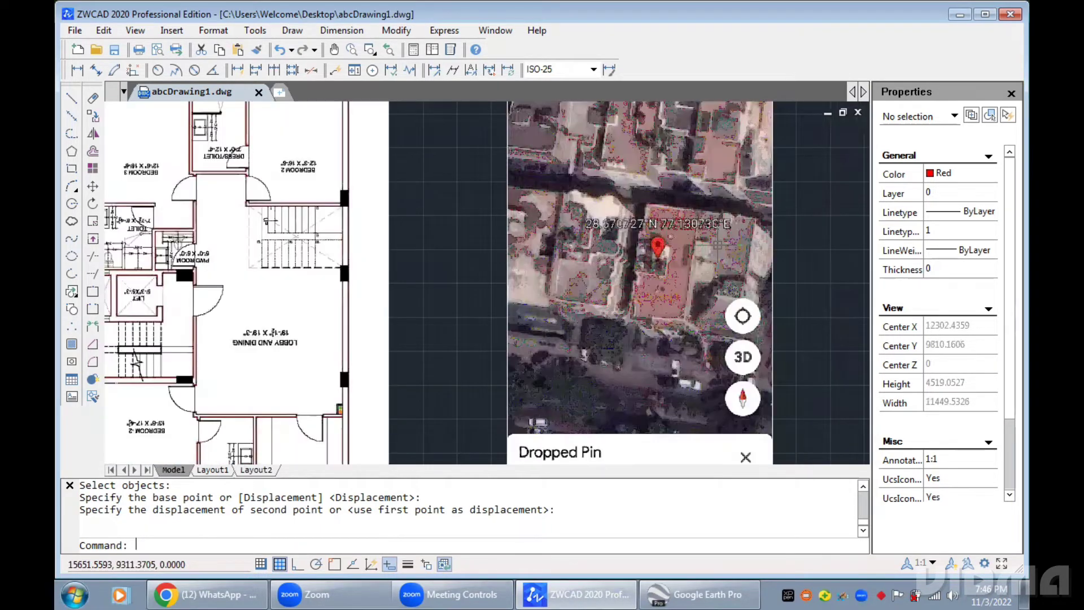
scroll(673, 241, "up", 1)
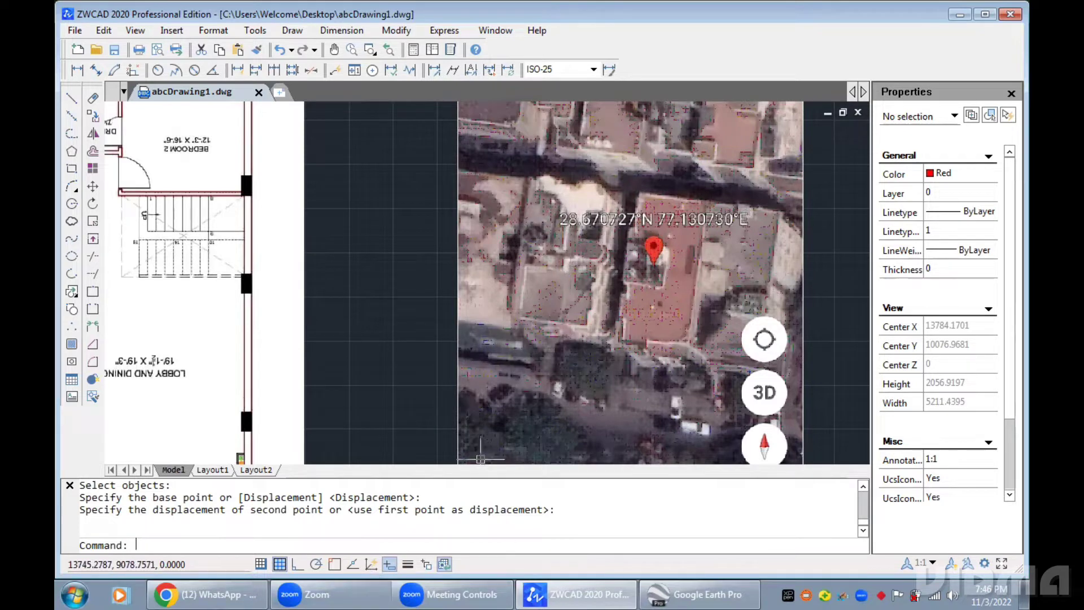
Switch to Google Earth Pro and search for the pin's coordinates 28.670727,77.130730
left_click(958, 14)
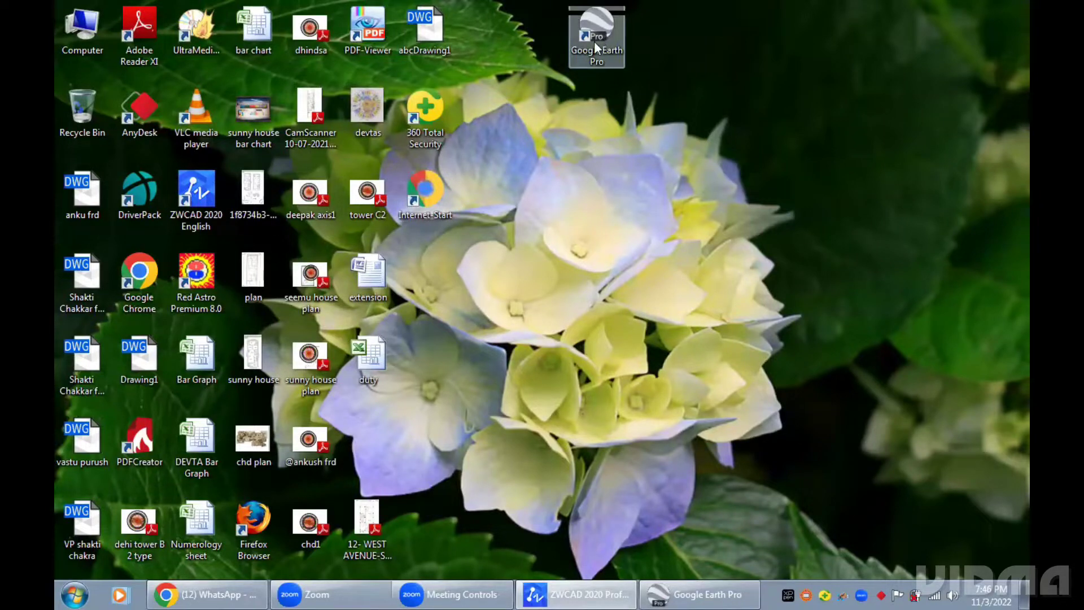
left_click(703, 586)
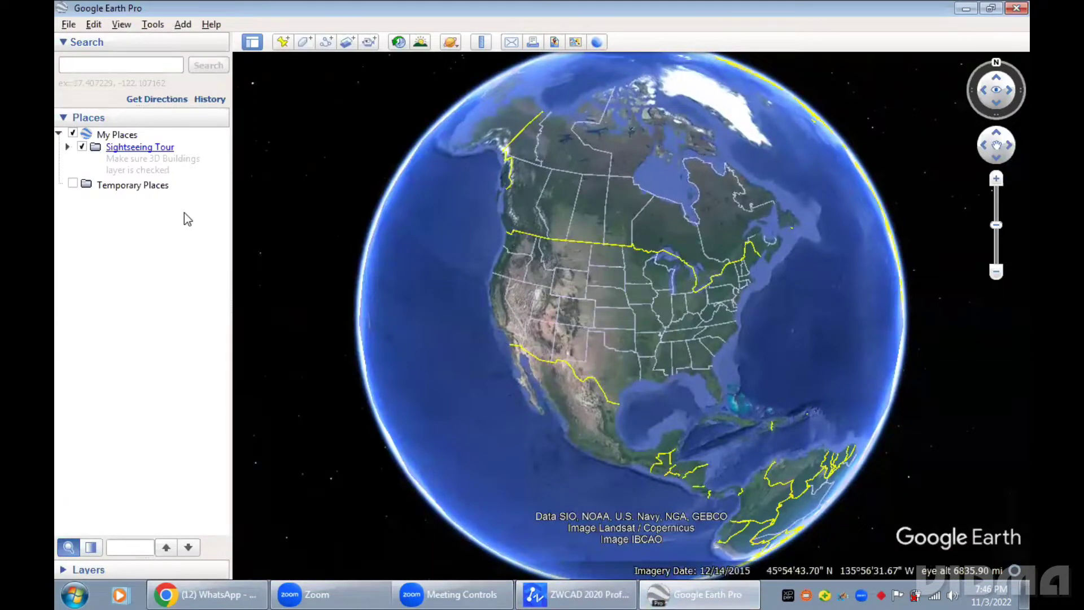
left_click(86, 64)
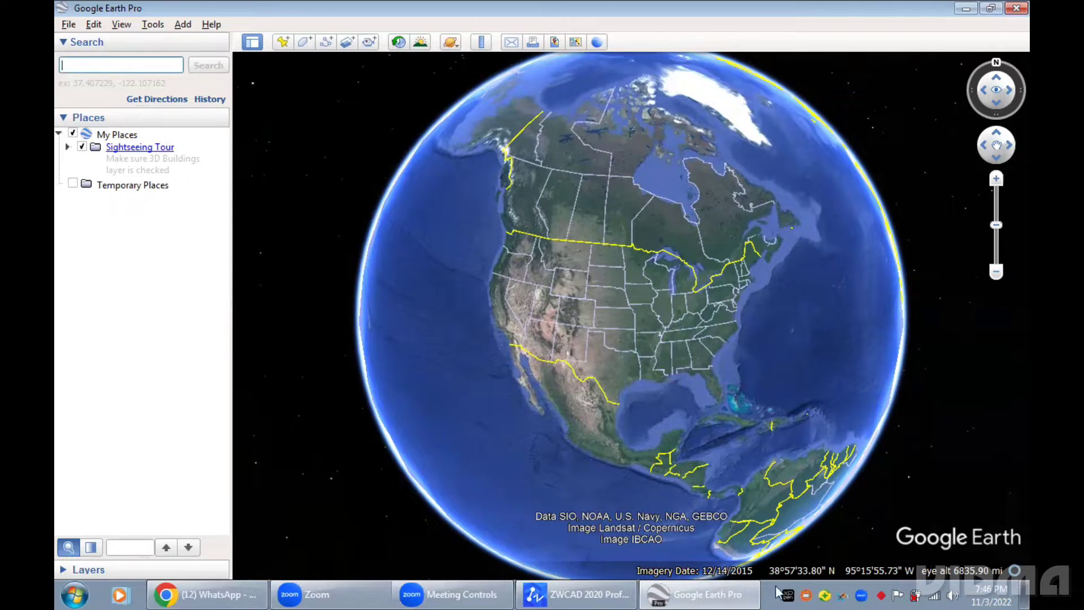
left_click(565, 591)
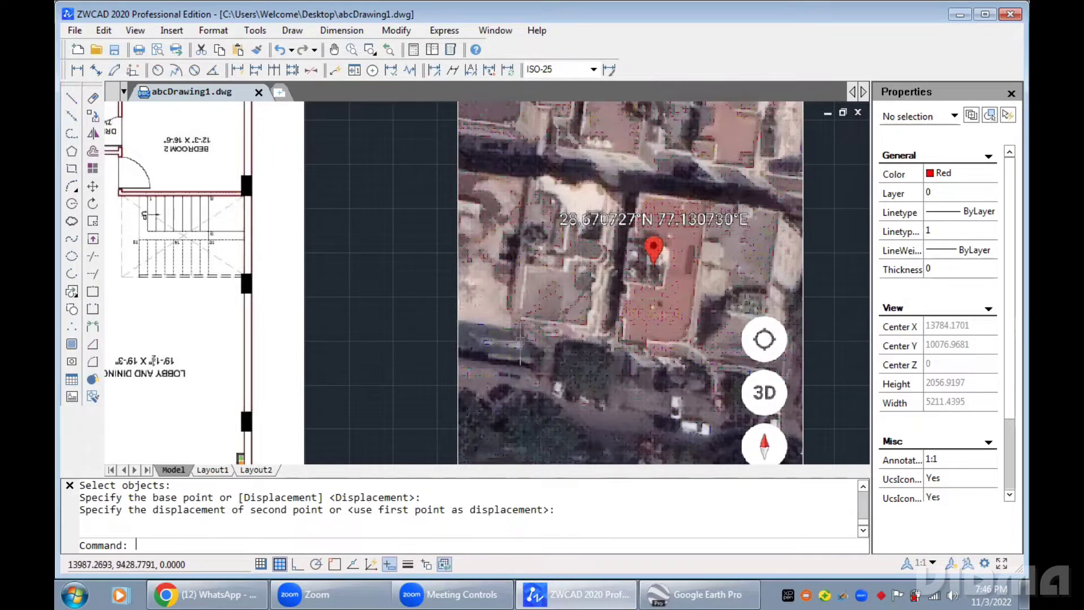
left_click(557, 587)
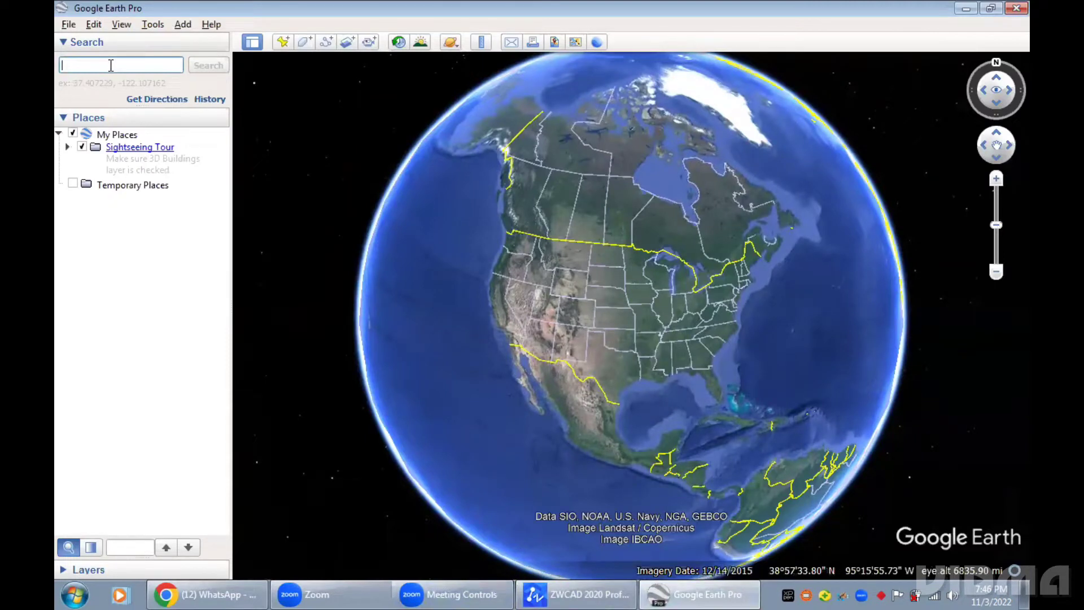
type("28")
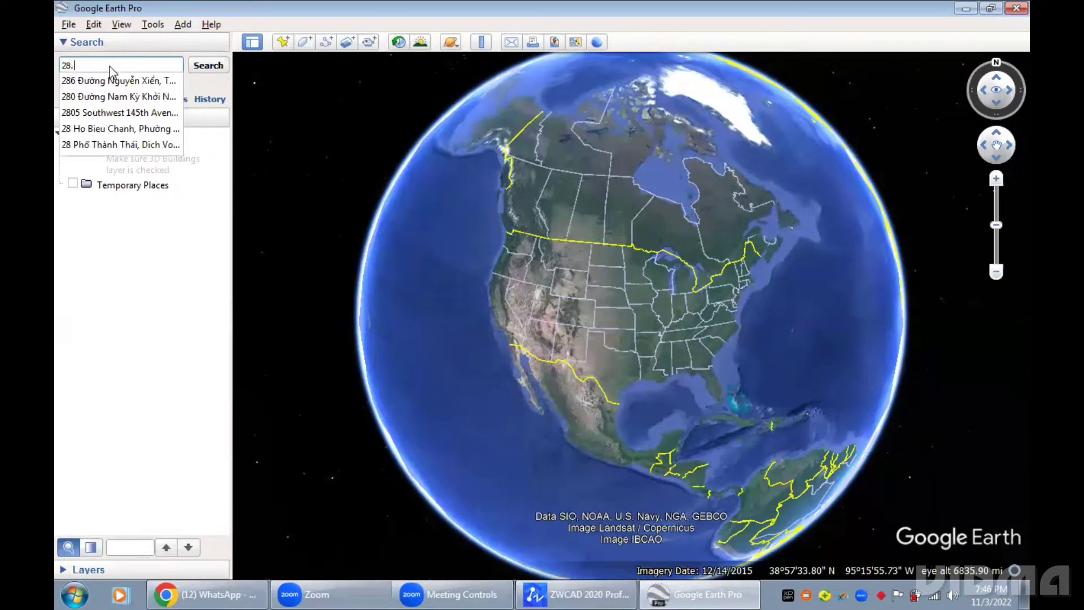
type(".")
type("670727,77.130730")
key("Return")
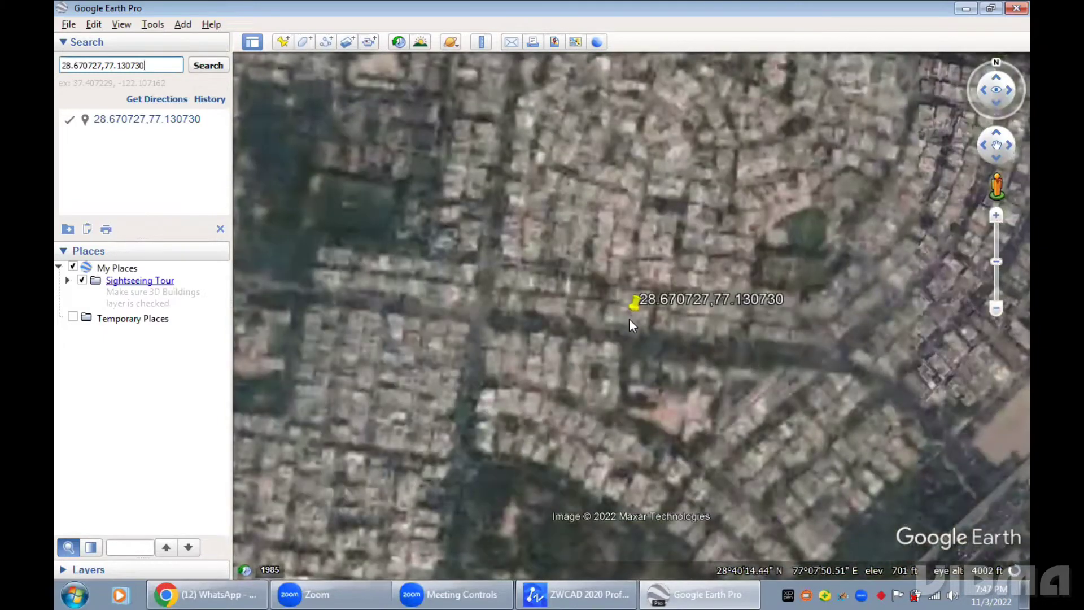
Reset the tilt and compass of the map view around the pinned red-roofed building
scroll(629, 318, "up", 3)
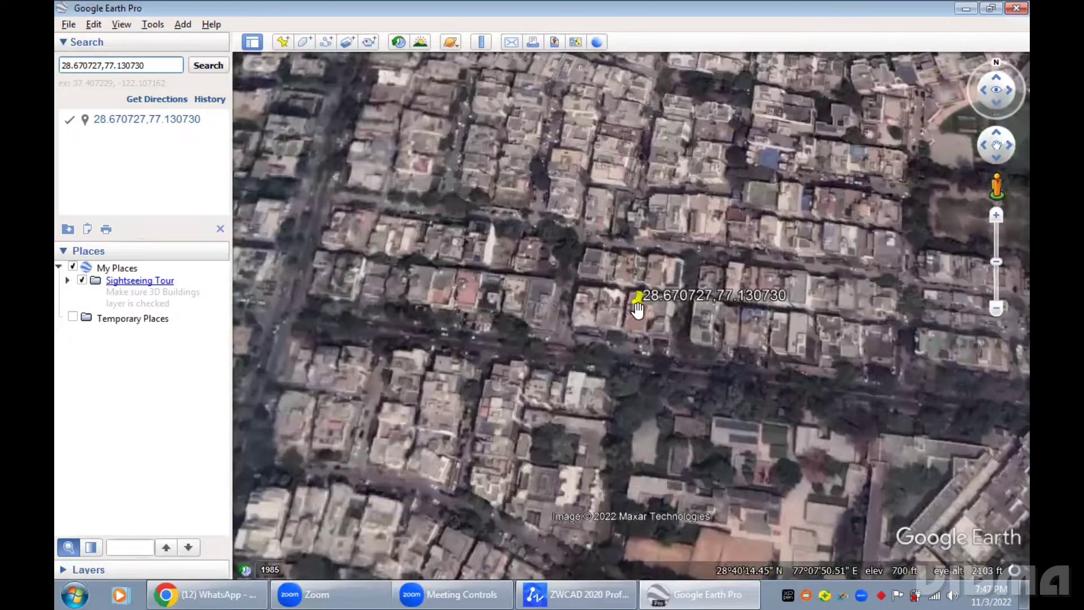
scroll(643, 310, "up", 1)
scroll(644, 310, "up", 1)
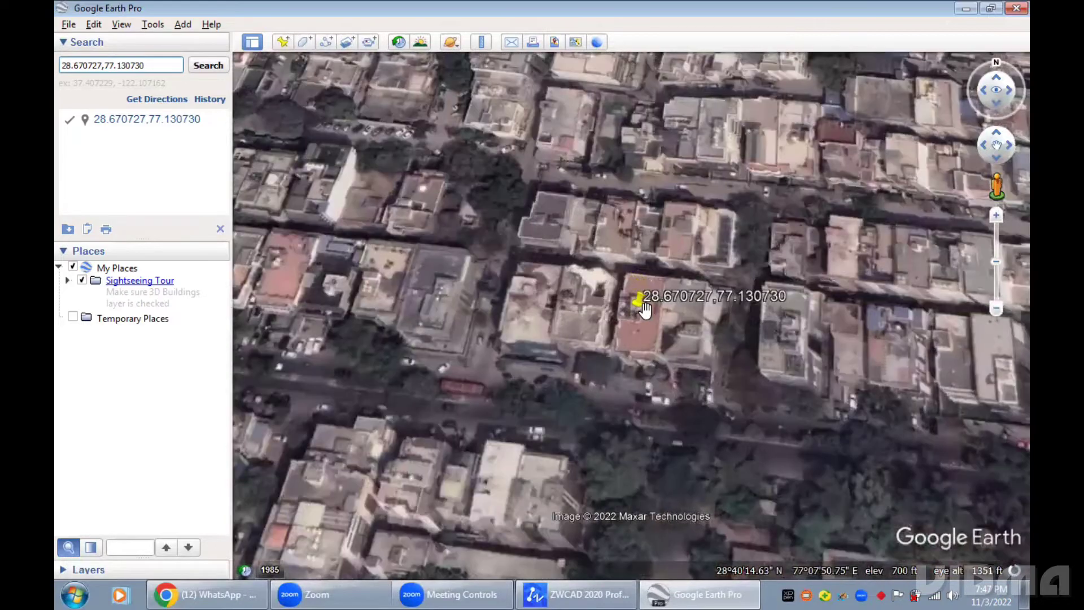
scroll(644, 310, "up", 2)
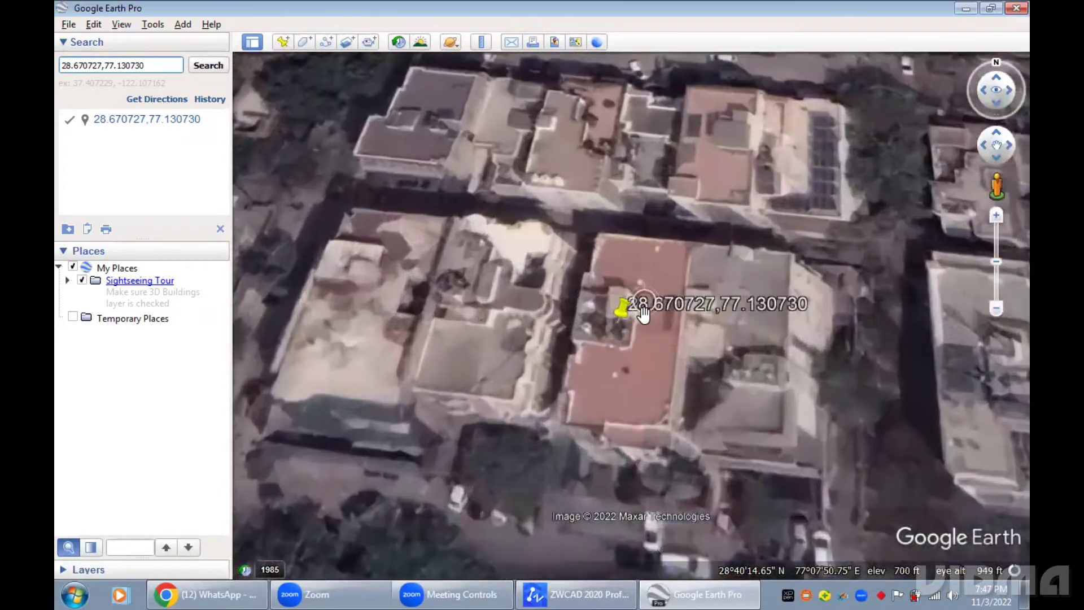
scroll(610, 373, "up", 2)
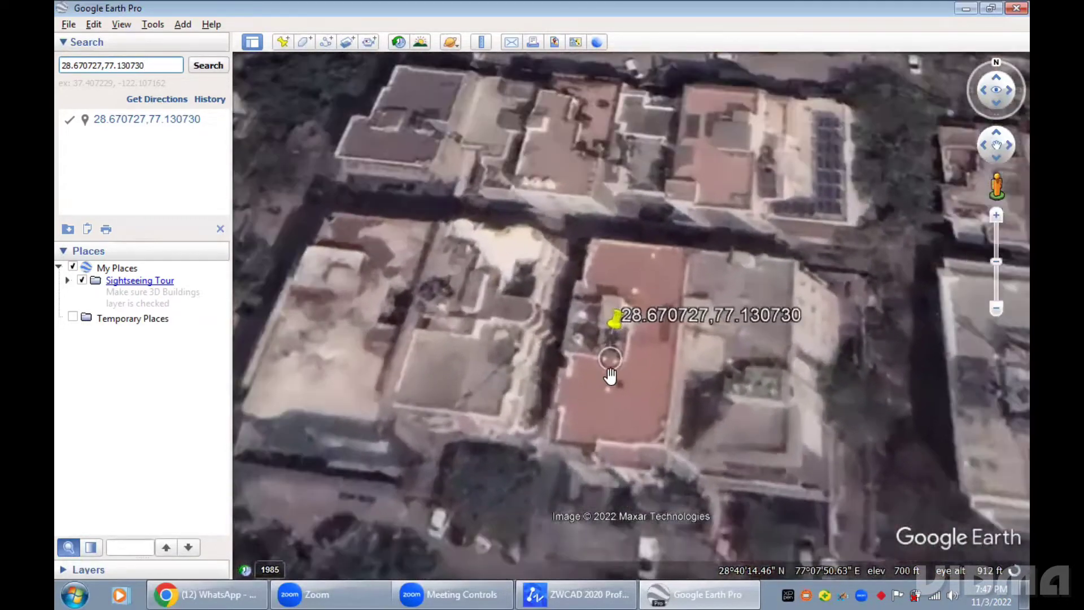
scroll(610, 374, "down", 2)
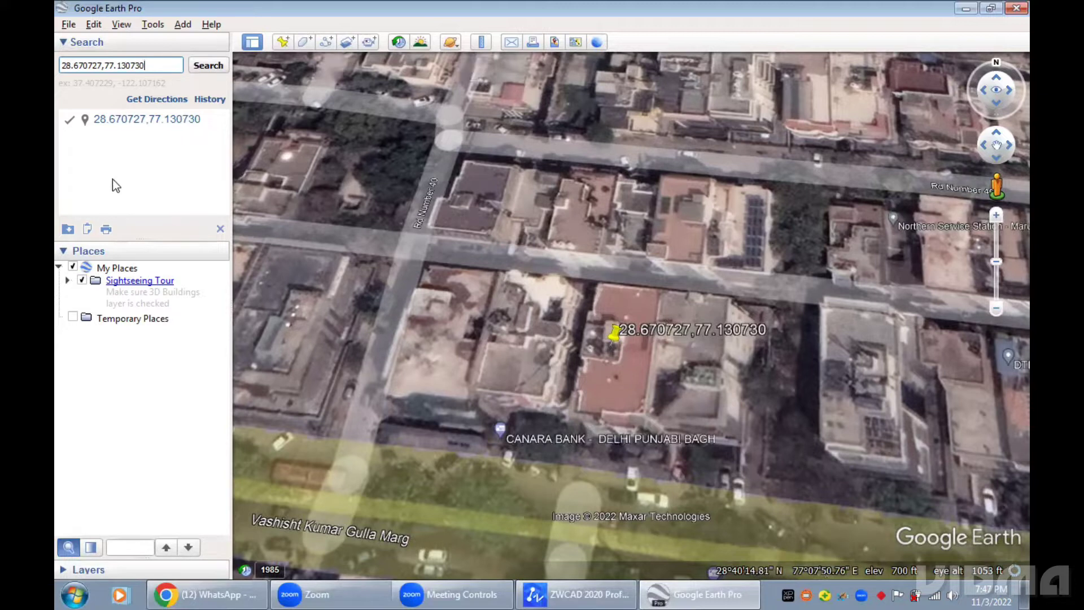
left_click(125, 26)
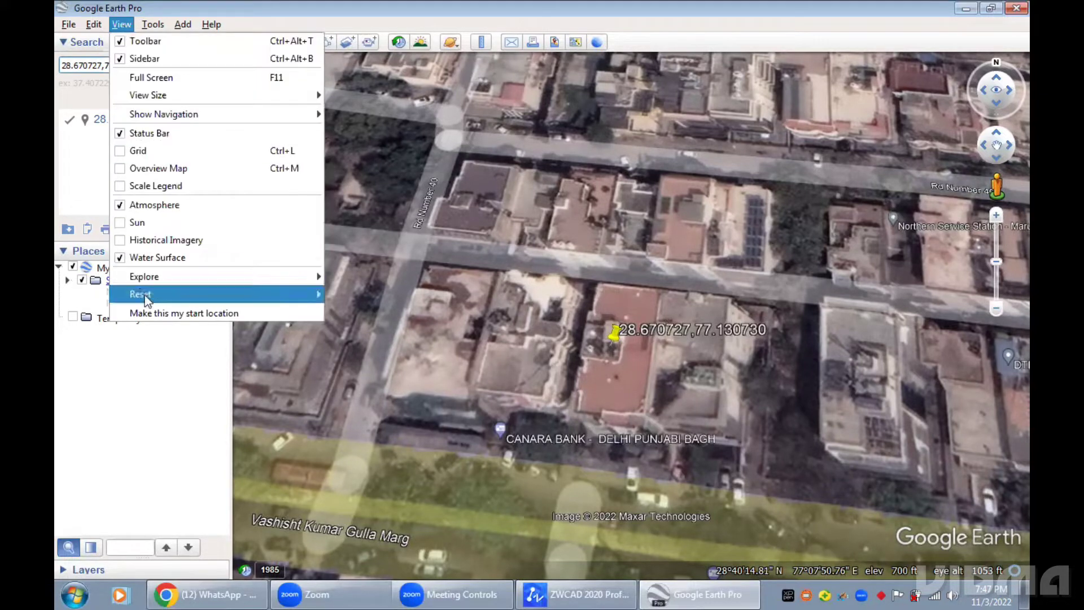
mouse_move(149, 299)
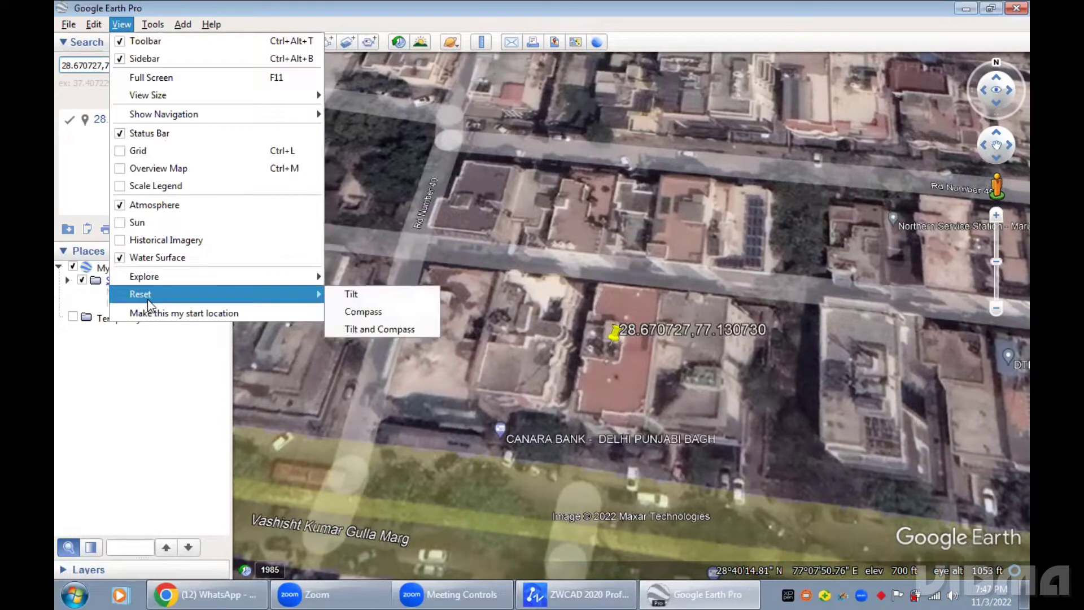
left_click(378, 329)
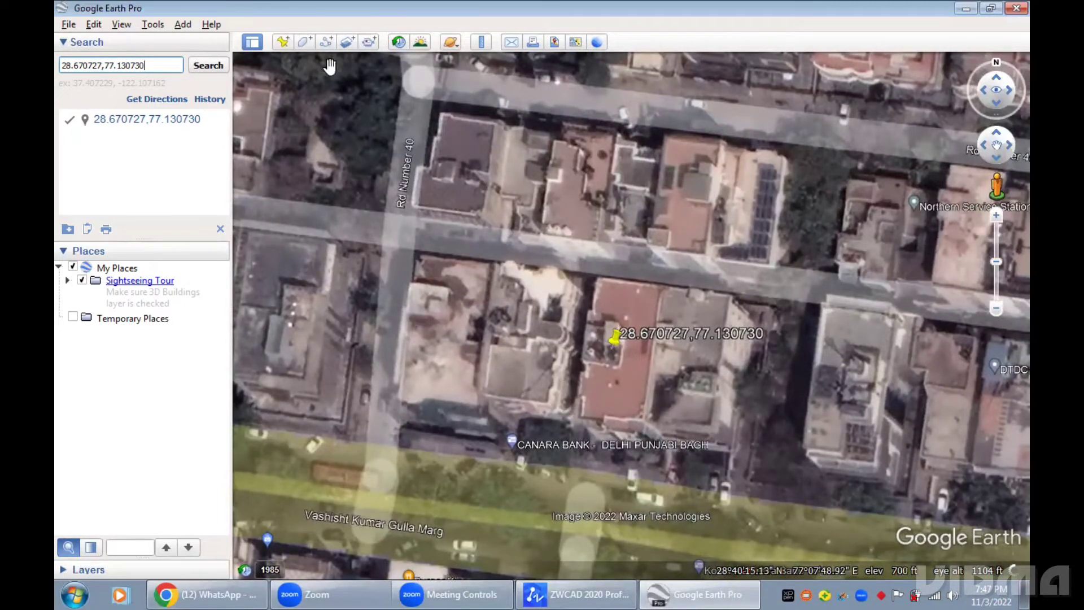
Measure the length and heading of the red-roofed building's east side with a ruler line, from its south end to its north end
left_click(477, 42)
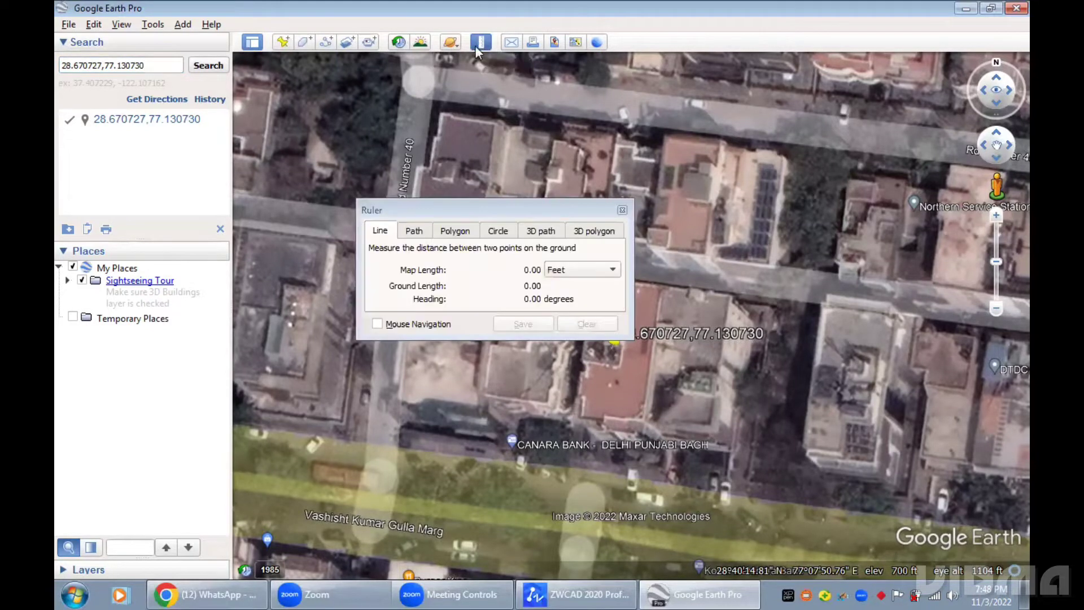
left_click_drag(496, 203, 410, 87)
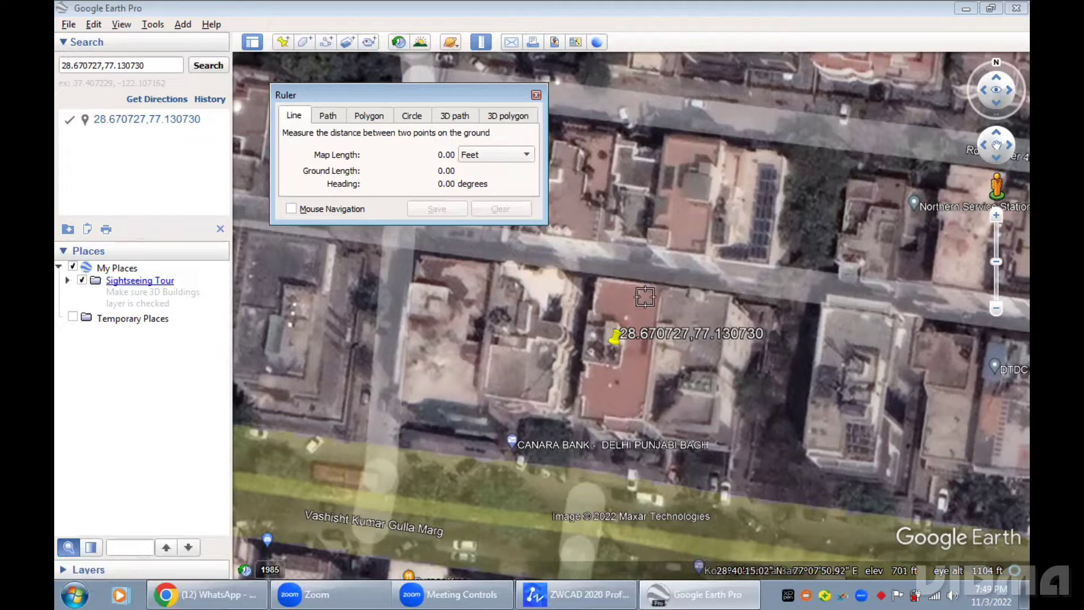
left_click(641, 417)
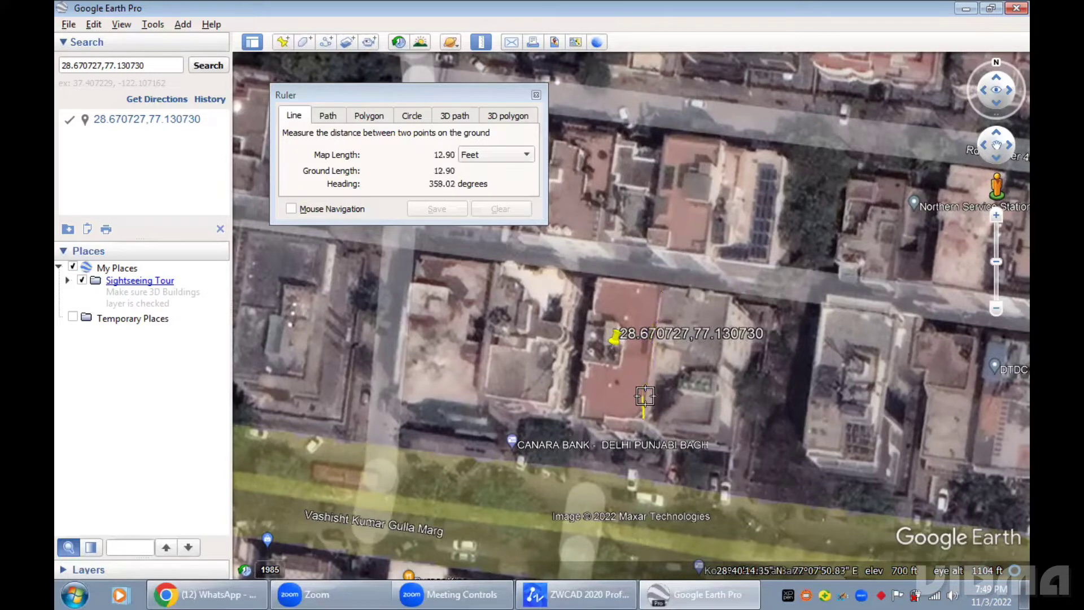
left_click(661, 290)
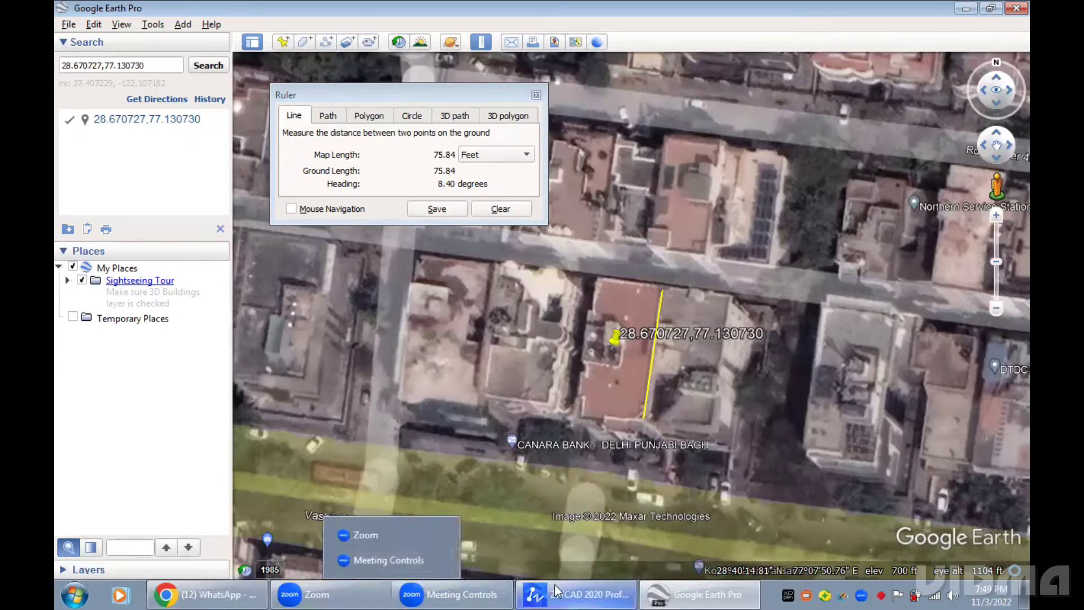
Switch to ZWCAD and compare the floor plan's orientation with the pinned building in the satellite screenshot
left_click(595, 586)
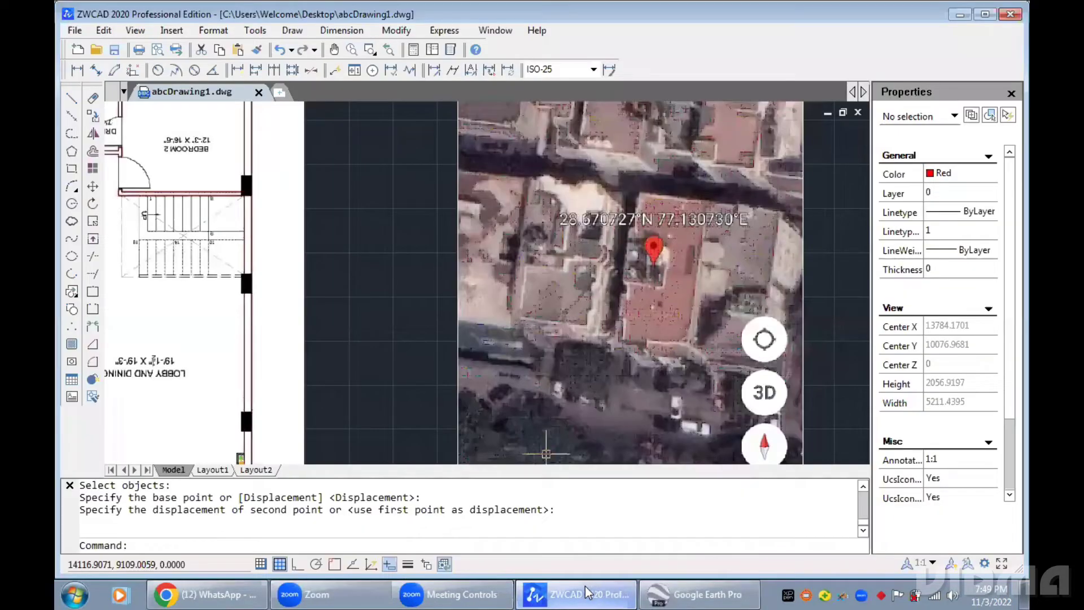
scroll(240, 315, "down", 3)
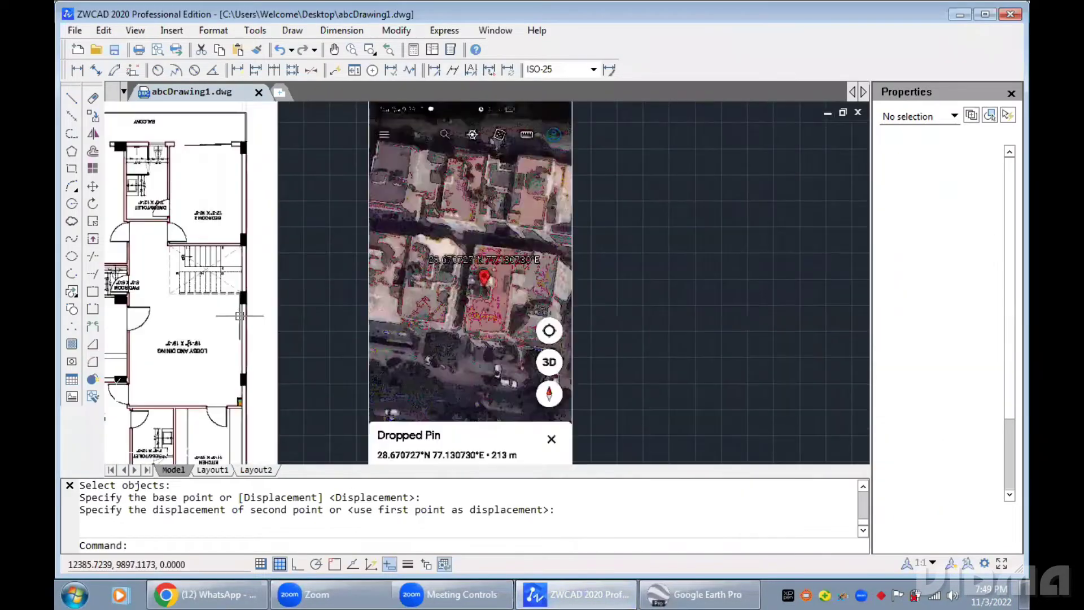
middle_click_drag(244, 316, 449, 295)
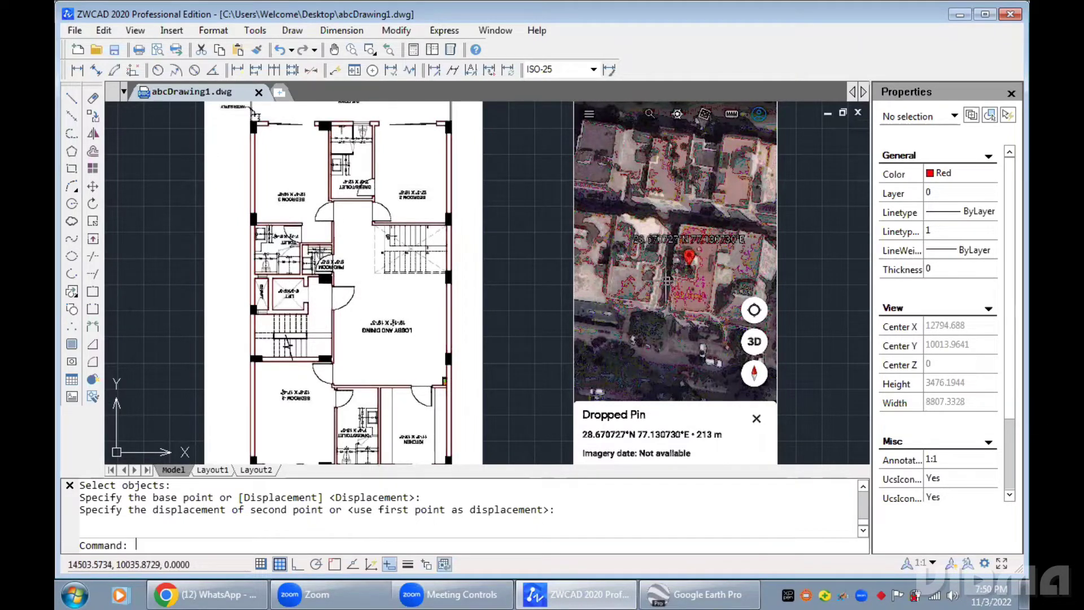
scroll(435, 228, "down", 1)
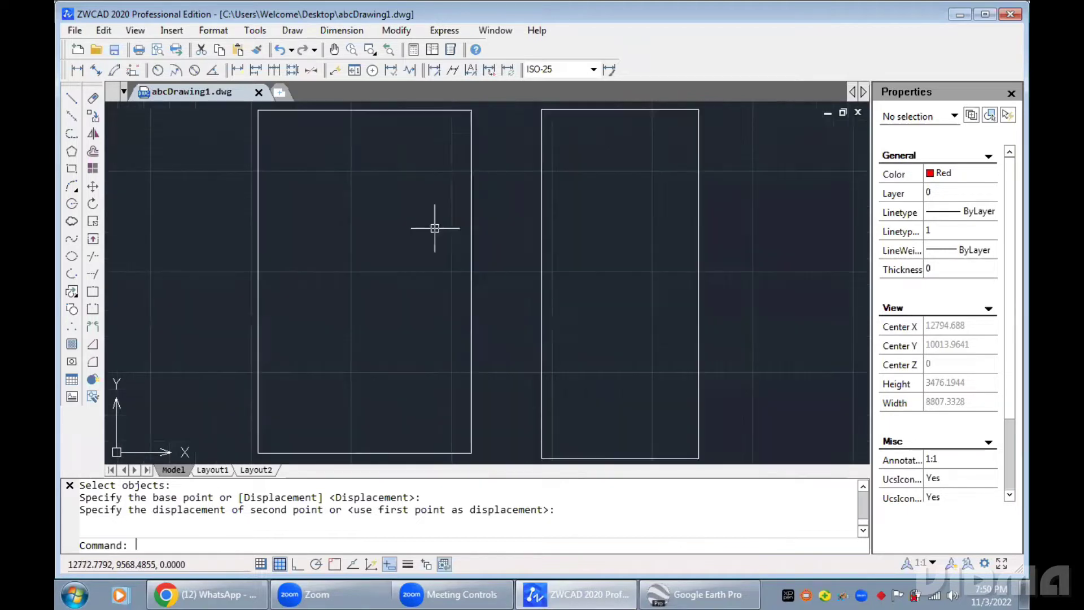
scroll(435, 228, "down", 1)
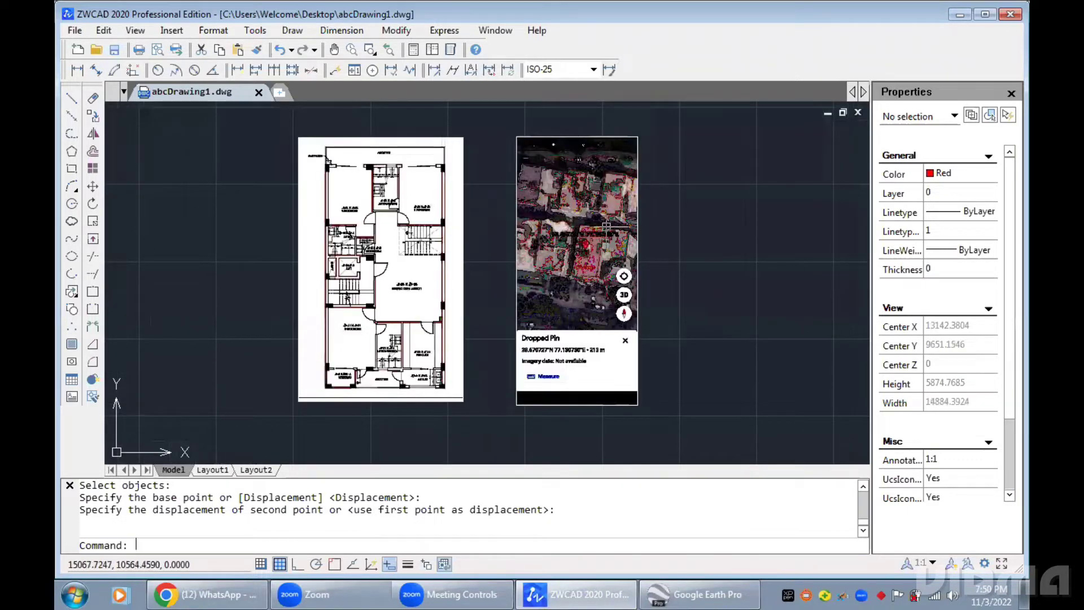
scroll(606, 226, "up", 4)
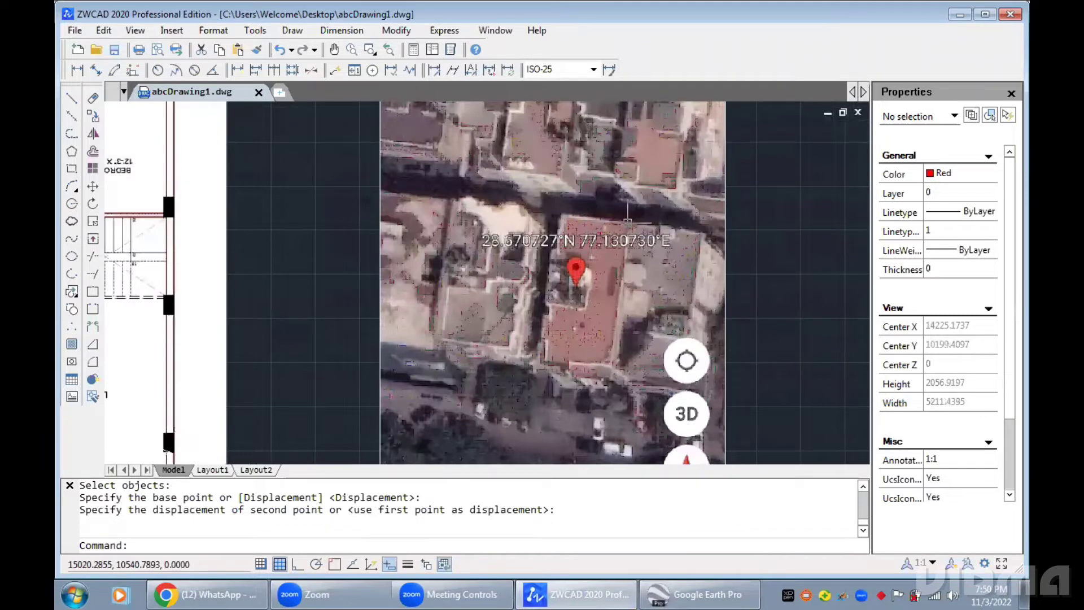
scroll(308, 220, "down", 1)
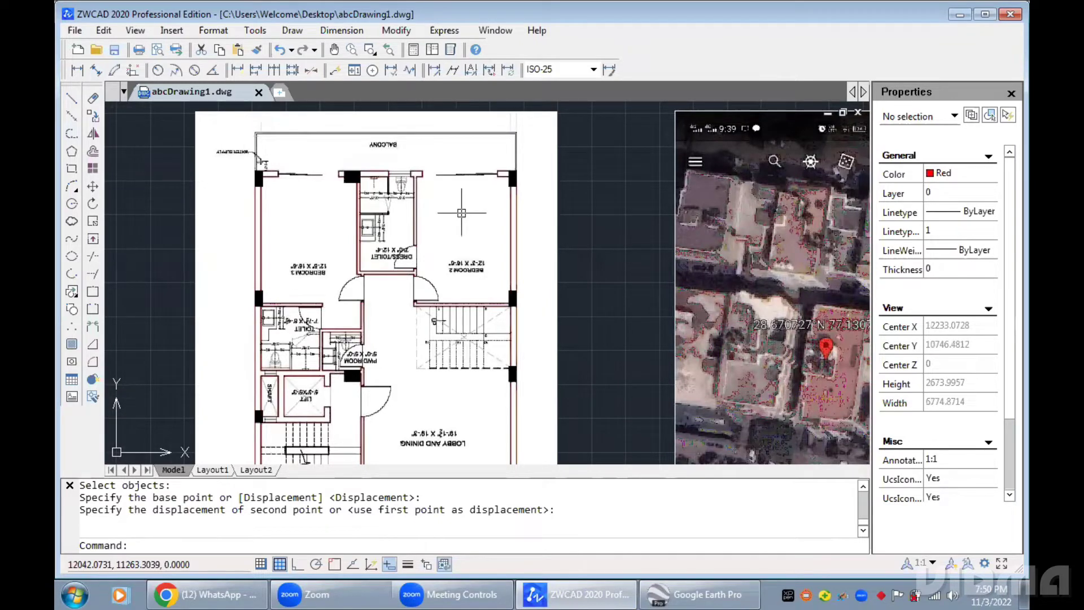
Draw two diagonal lines across the floor plan, connecting the opposite outer corners of the building outline
scroll(414, 281, "down", 1)
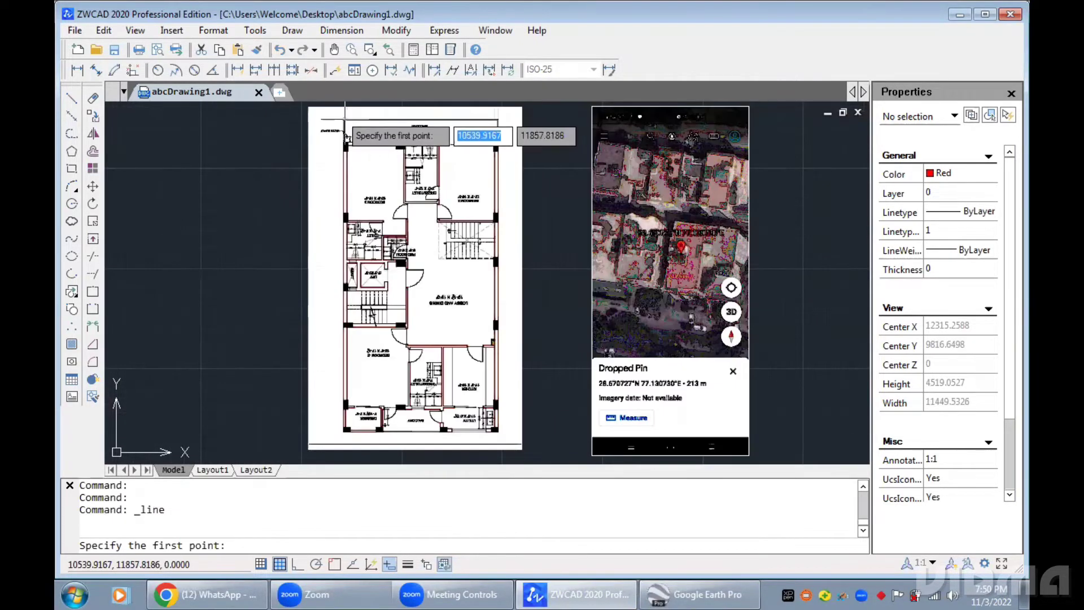
left_click(345, 120)
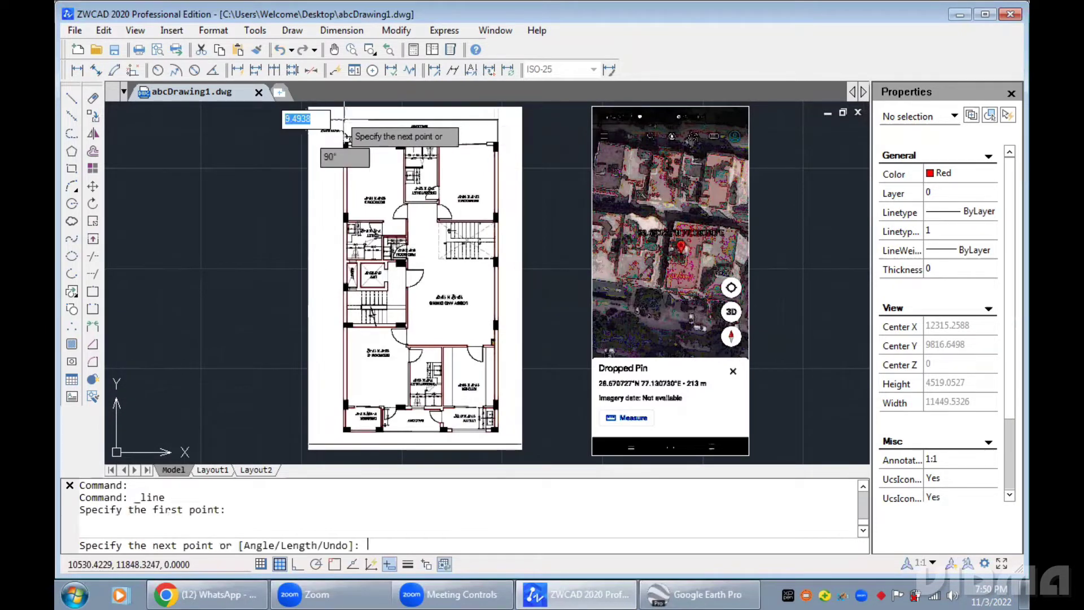
left_click(498, 429)
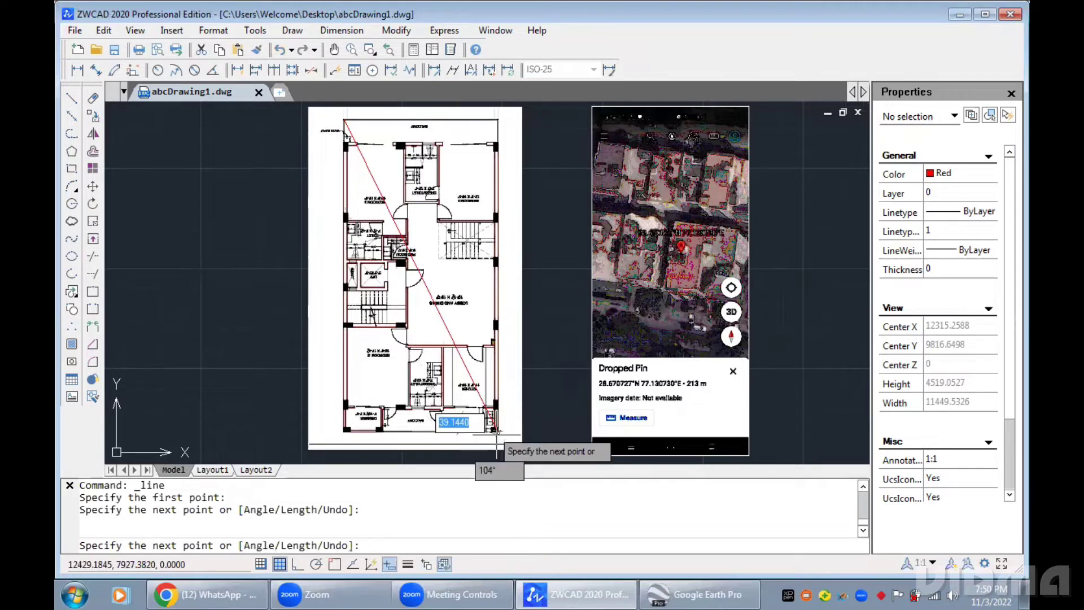
key("Return")
key("Return")
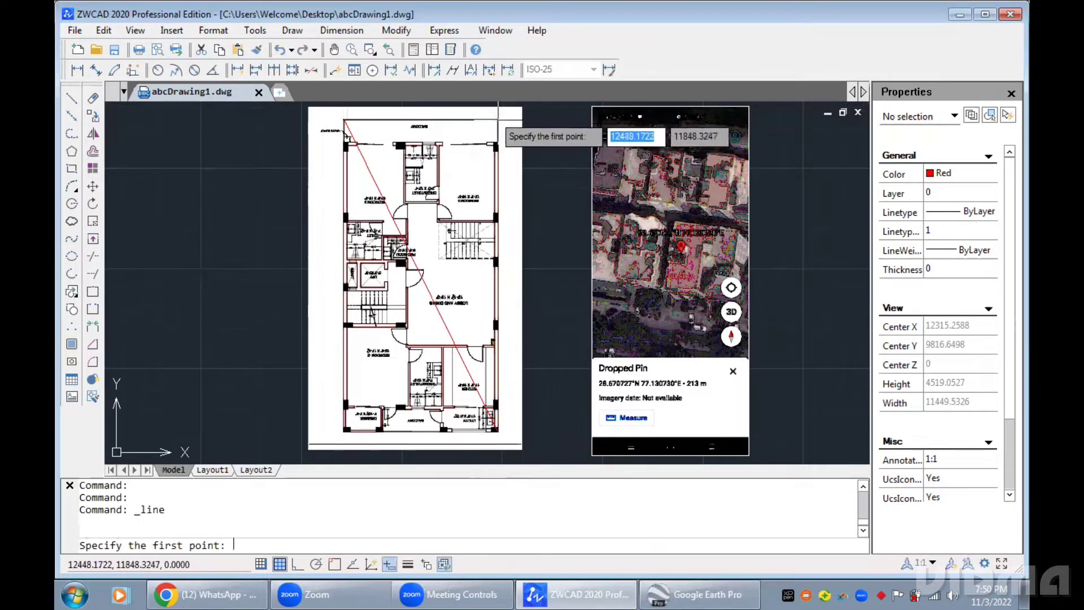
left_click(496, 121)
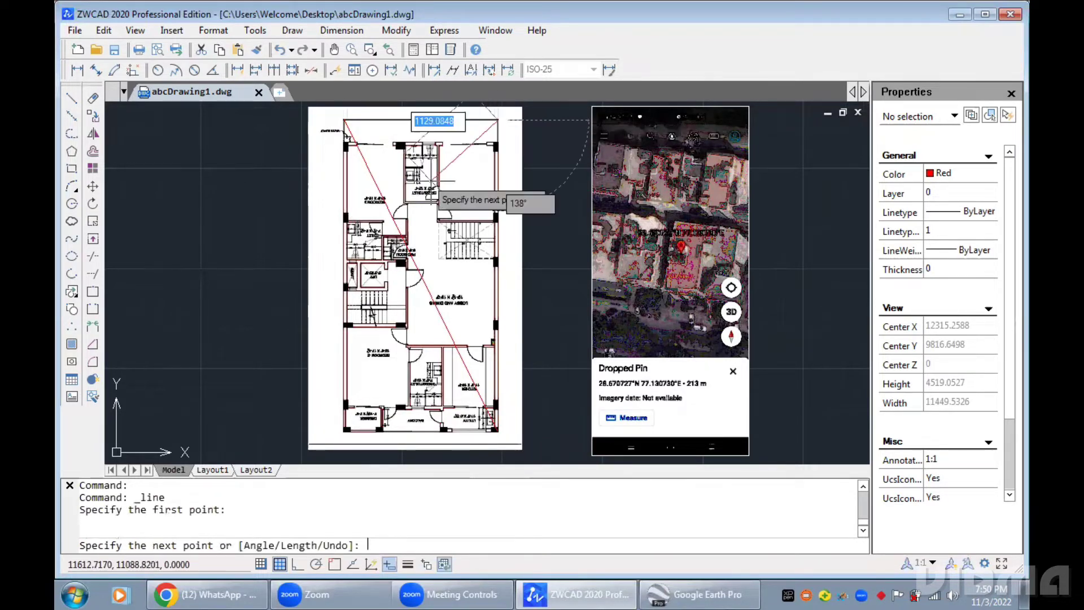
left_click(346, 429)
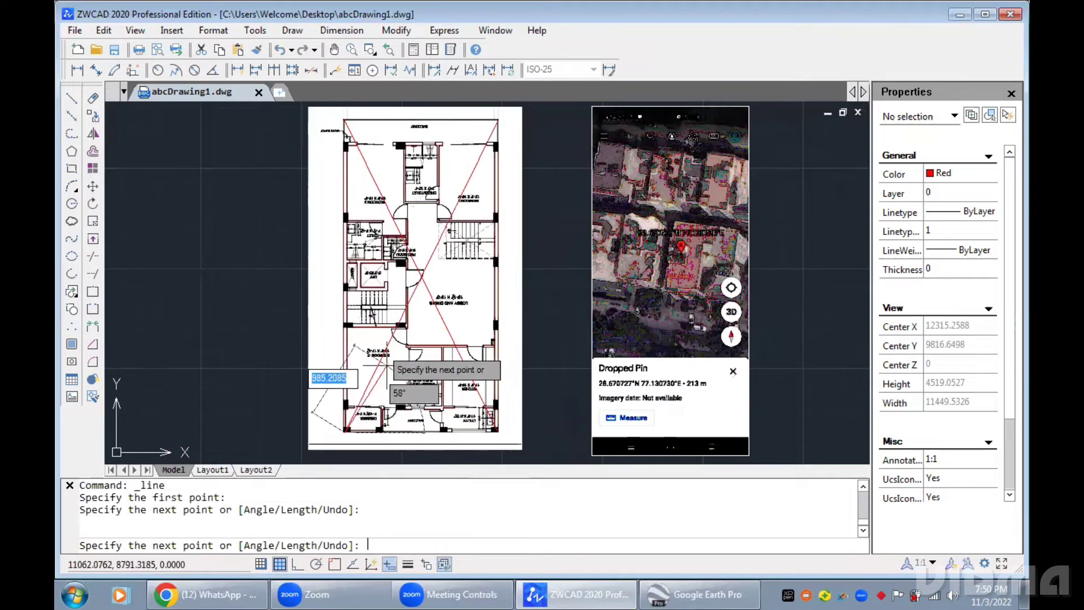
key("Escape")
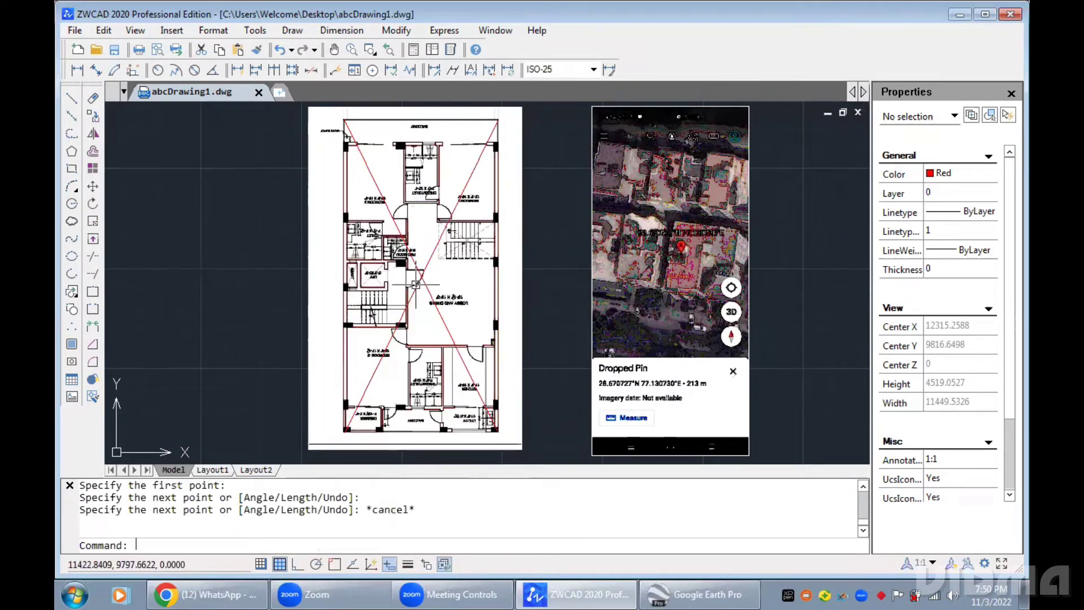
Draw a small circle with a radius of about 35 units, centred where the floor plan's two diagonals cross
left_click(71, 204)
scroll(407, 304, "up", 4)
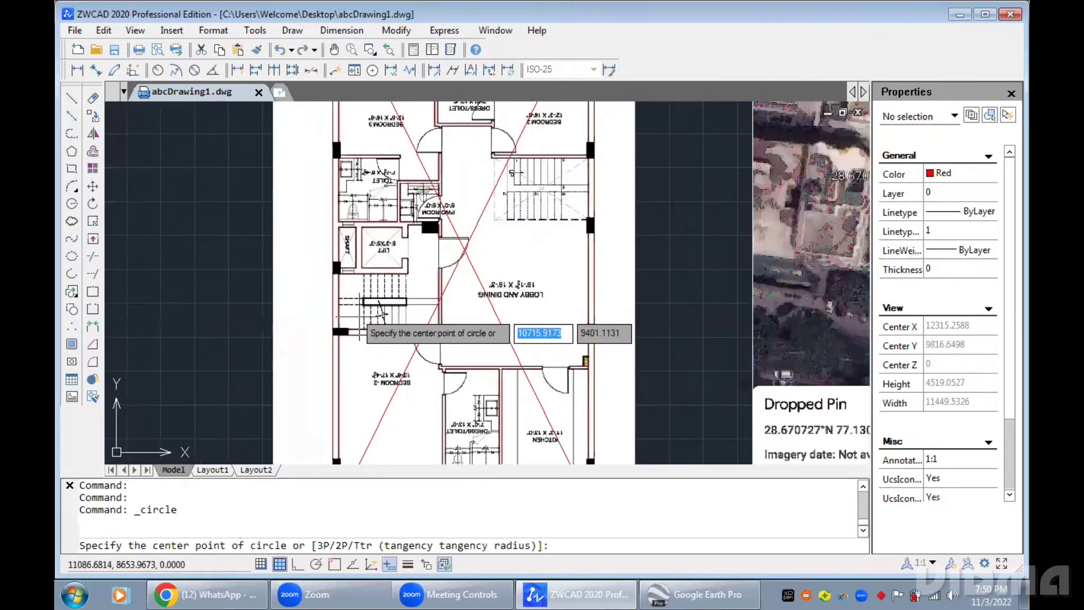
left_click(496, 229)
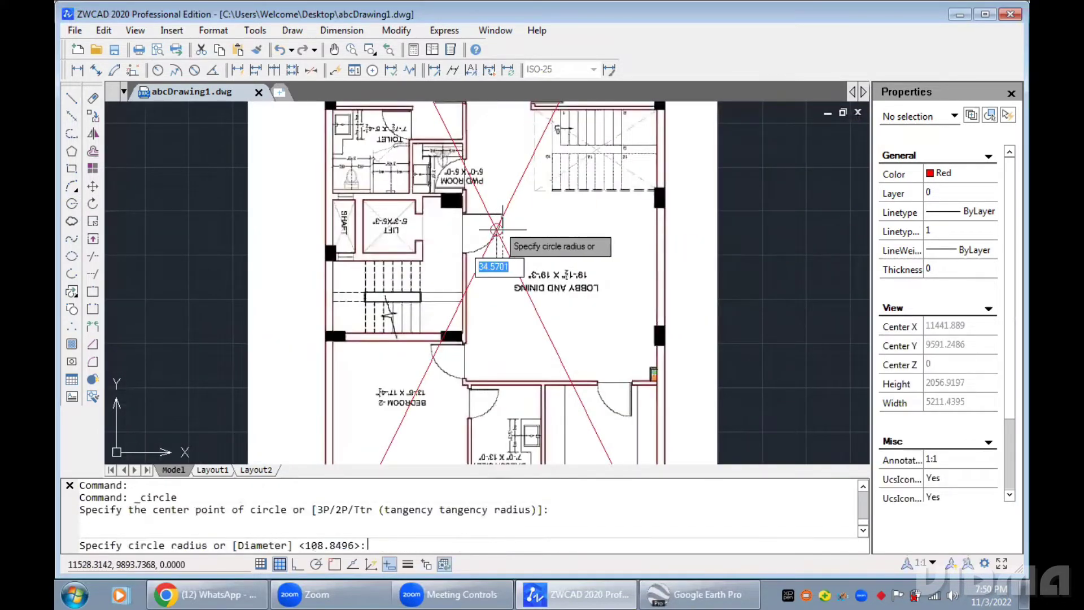
left_click(502, 230)
Move the compass dial onto the floor plan so its centre sits on the small circle at the diagonals' crossing
scroll(582, 276, "down", 5)
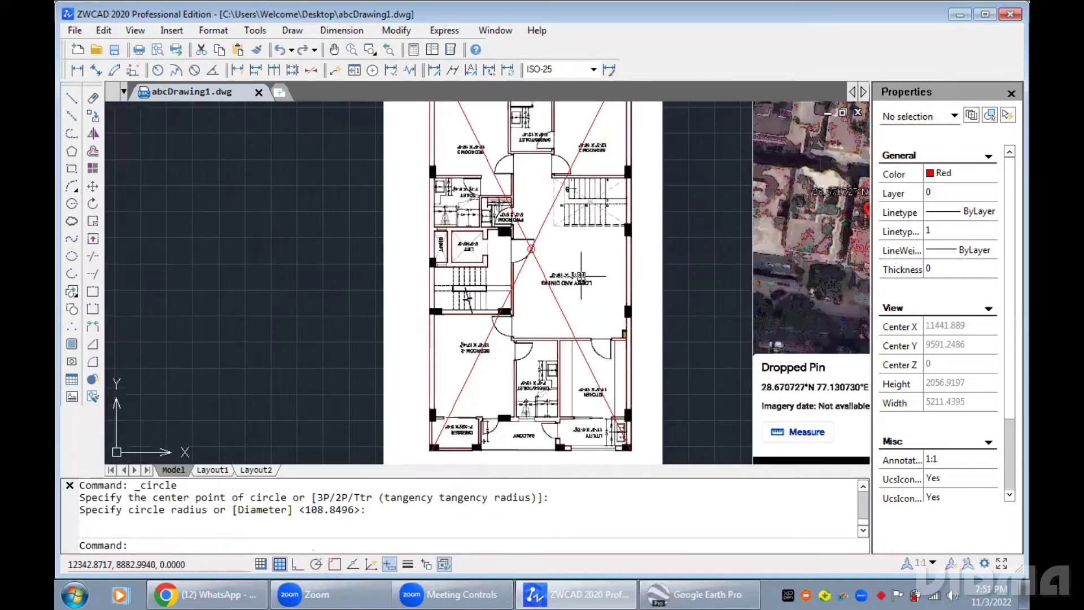
middle_click_drag(577, 277, 321, 310)
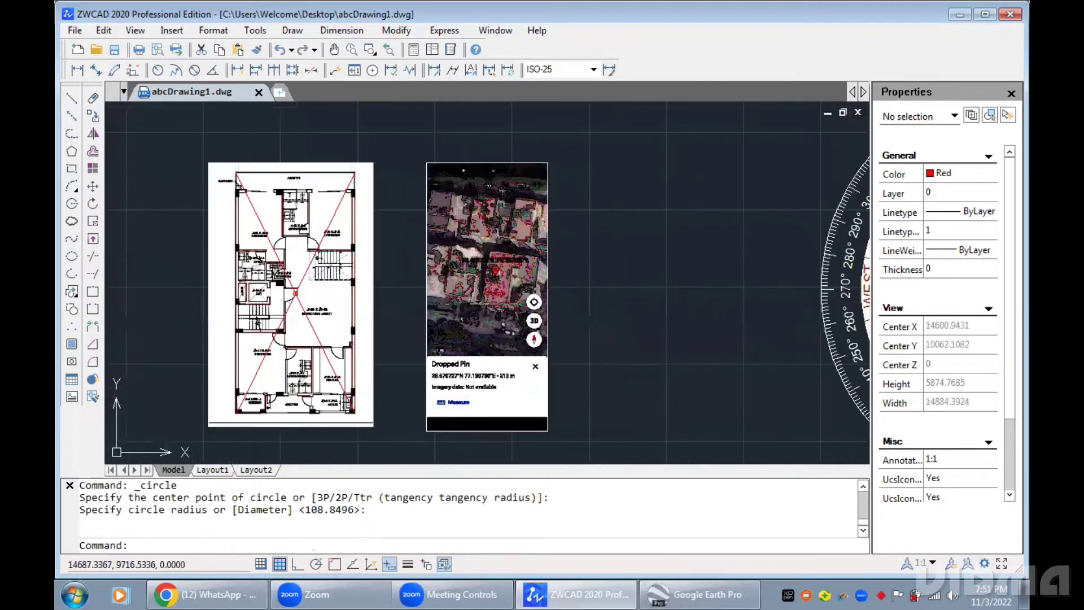
mouse_move(798, 247)
middle_mouse_down()
mouse_move(694, 256)
mouse_move(537, 235)
middle_mouse_up()
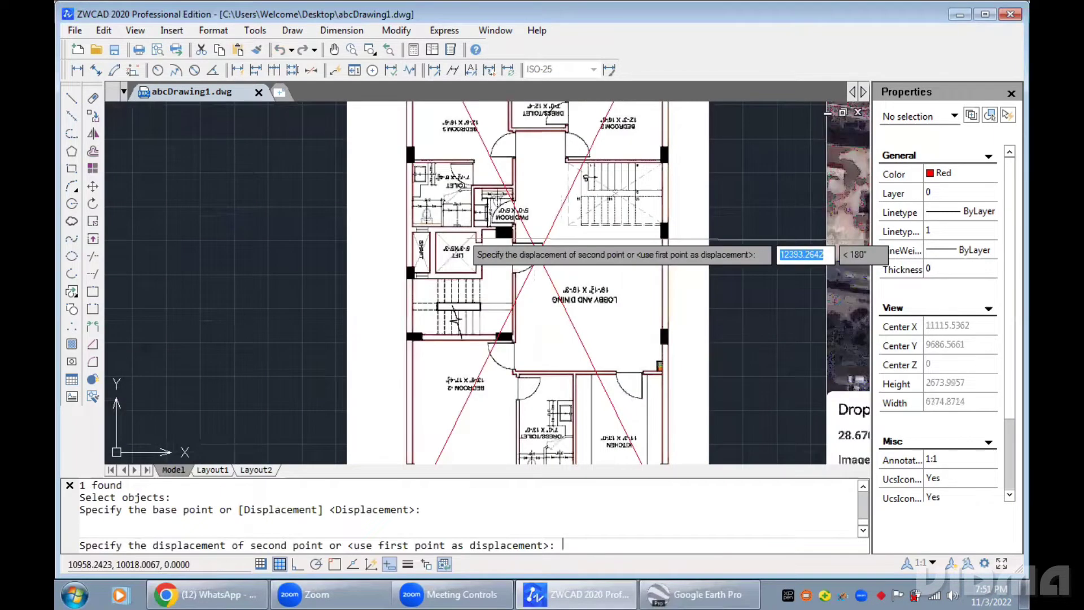
scroll(470, 242, "up", 2)
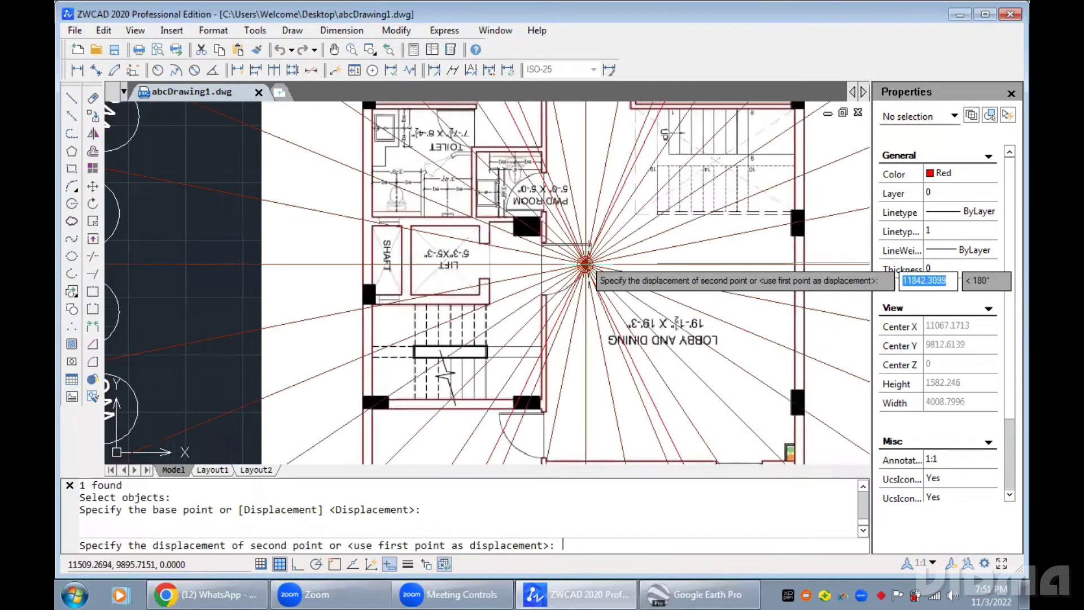
left_click(586, 263)
Check the compass dial's placement over the floor plan and satellite screenshot, and switch to Google Earth Pro
scroll(670, 264, "down", 3)
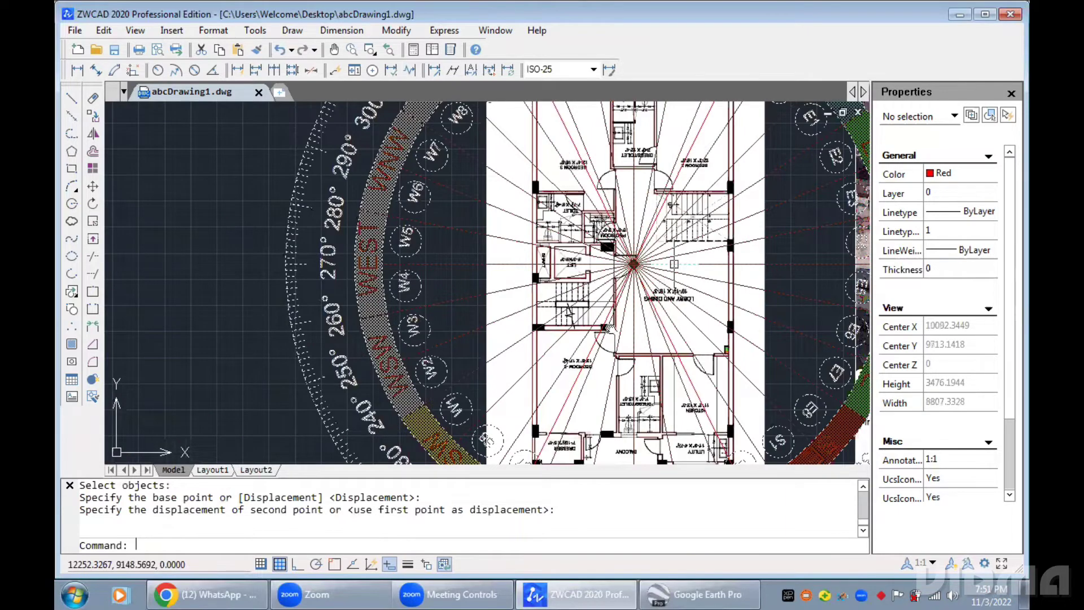
middle_click_drag(674, 264, 620, 319)
scroll(570, 340, "down", 1)
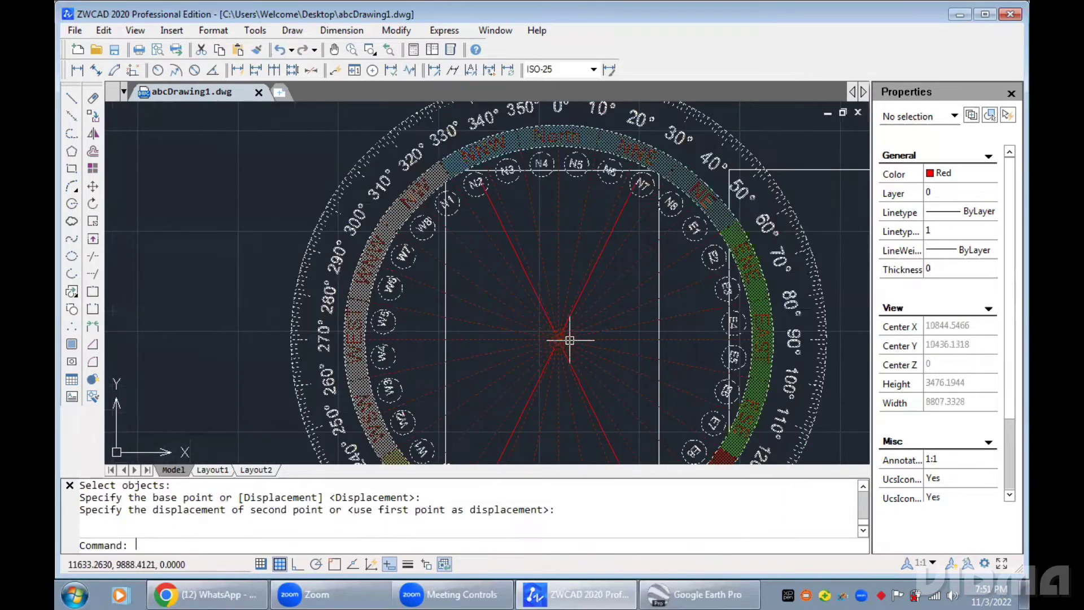
scroll(549, 376, "up", 1)
scroll(544, 369, "down", 2)
middle_click_drag(544, 370, 464, 355)
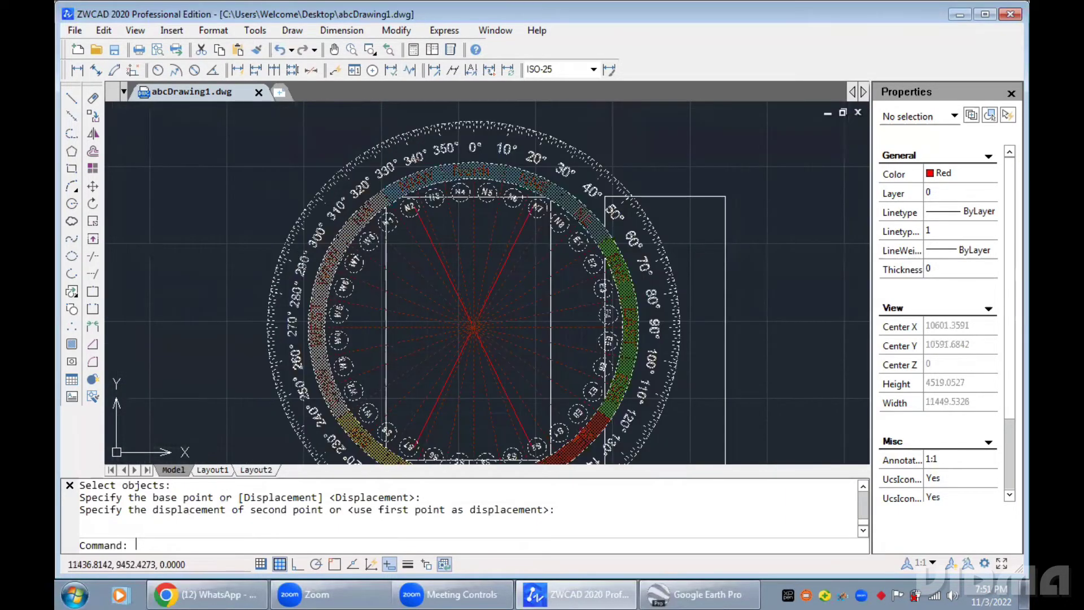
scroll(466, 350, "down", 2)
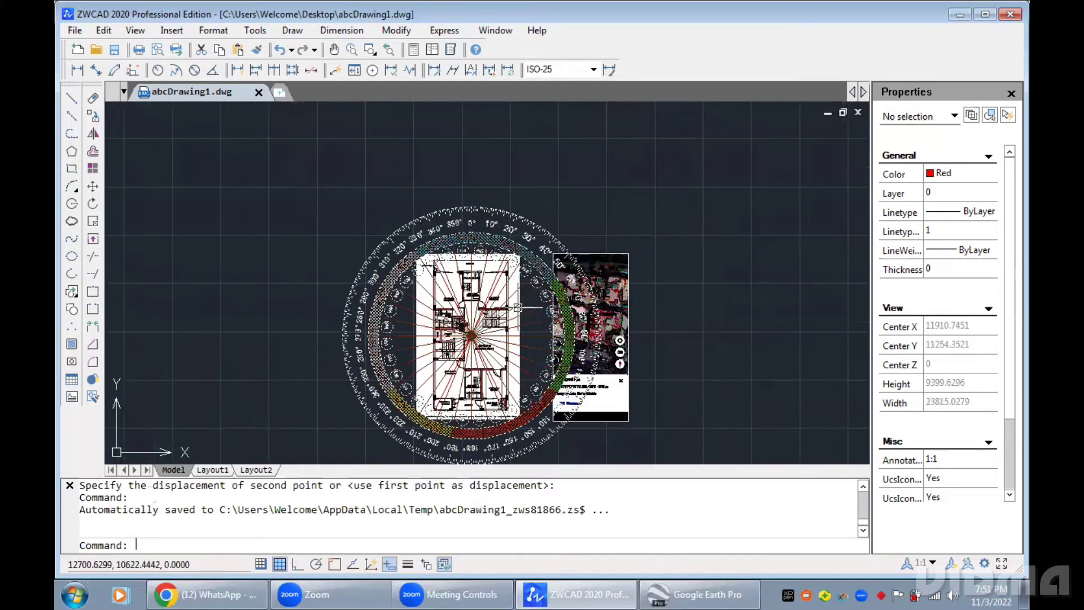
left_click(714, 590)
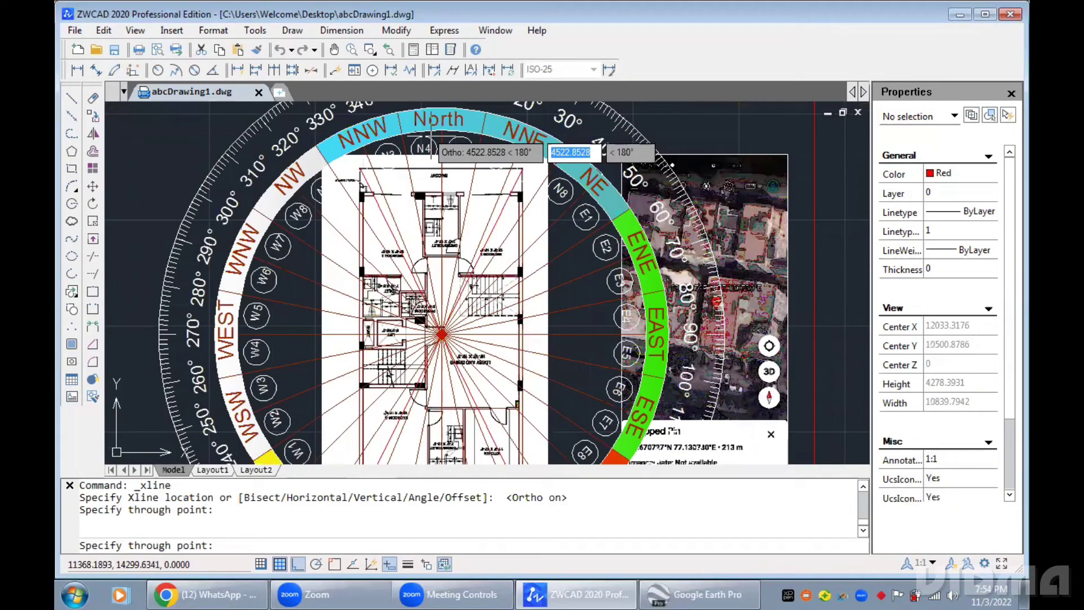
Rotate the compass dial by 8.40 degrees about its centre on the floor plan
middle_click_drag(449, 207, 449, 217)
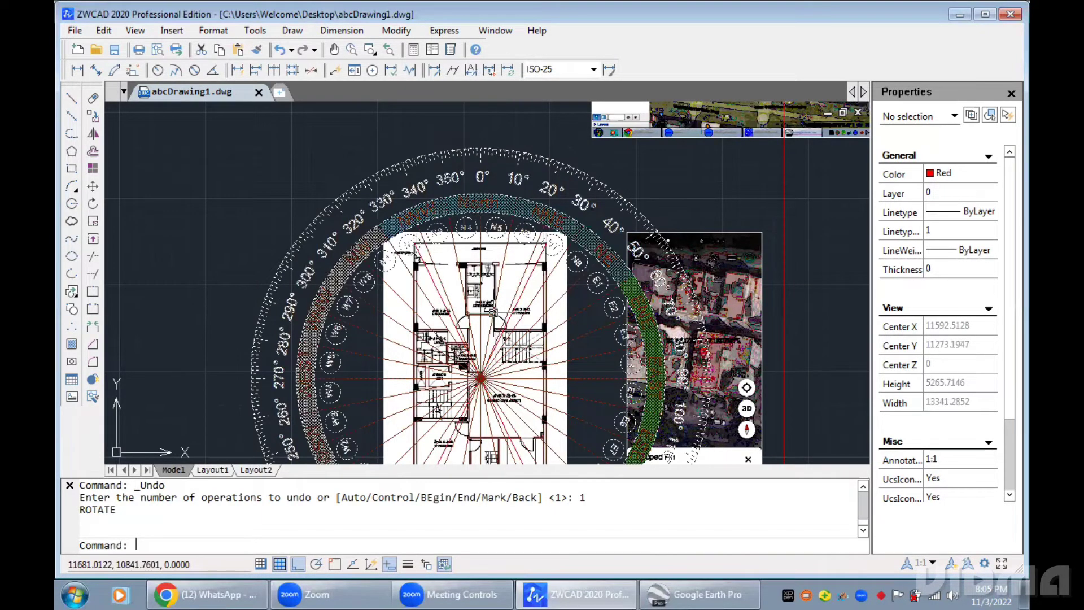
left_click(94, 204)
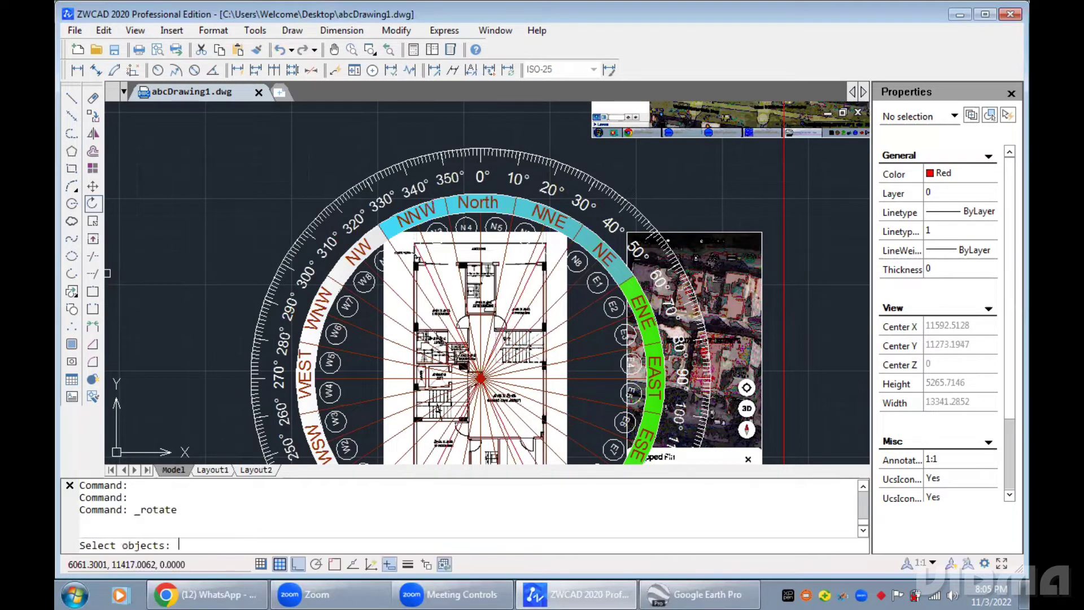
left_click(373, 340)
key("Return")
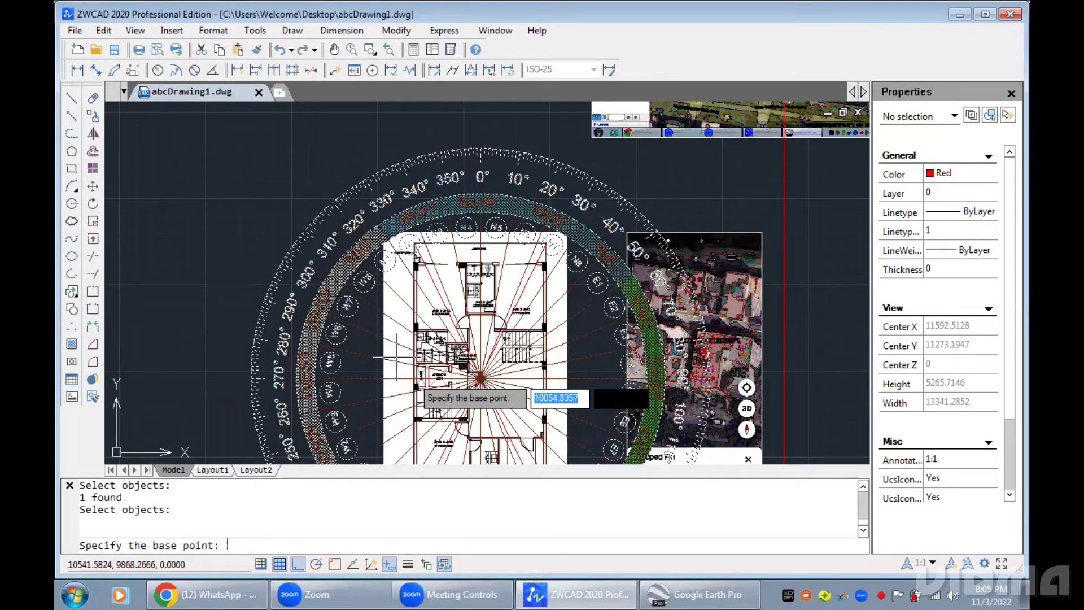
scroll(479, 387, "up", 4)
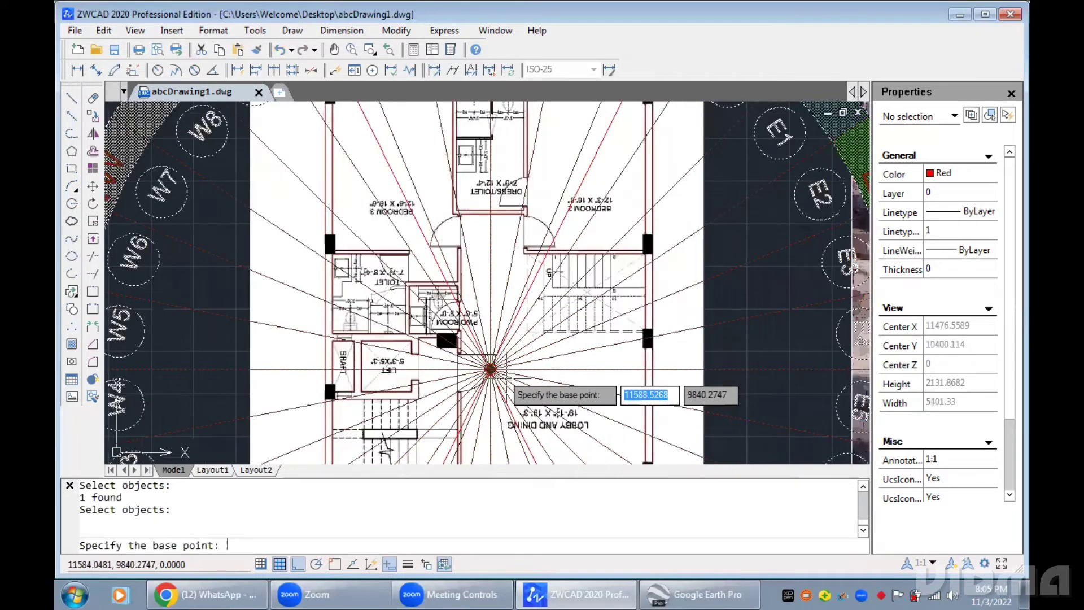
left_click(490, 368)
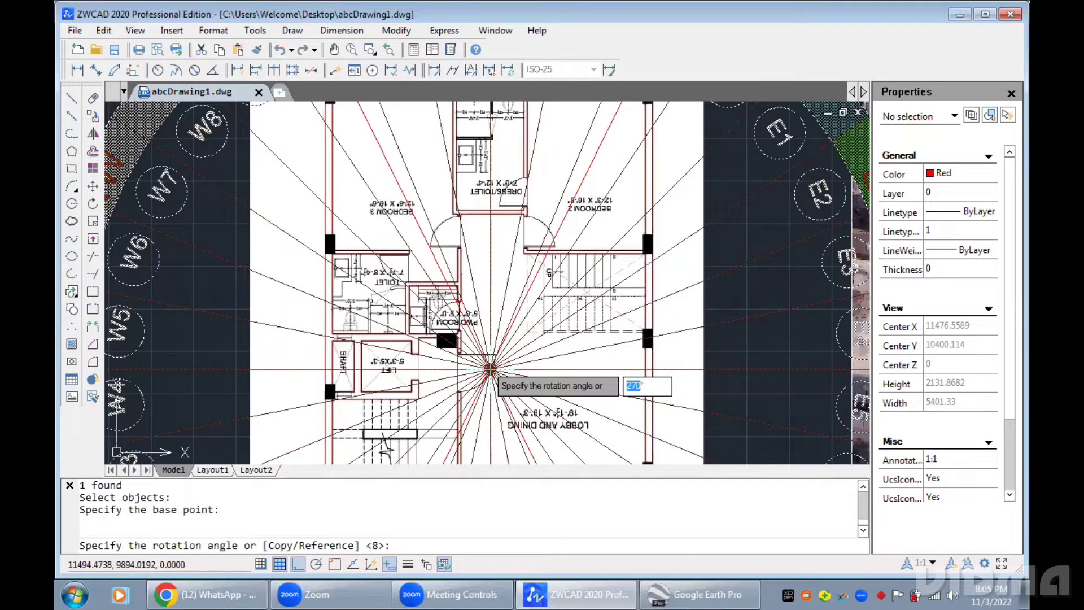
type("8.4")
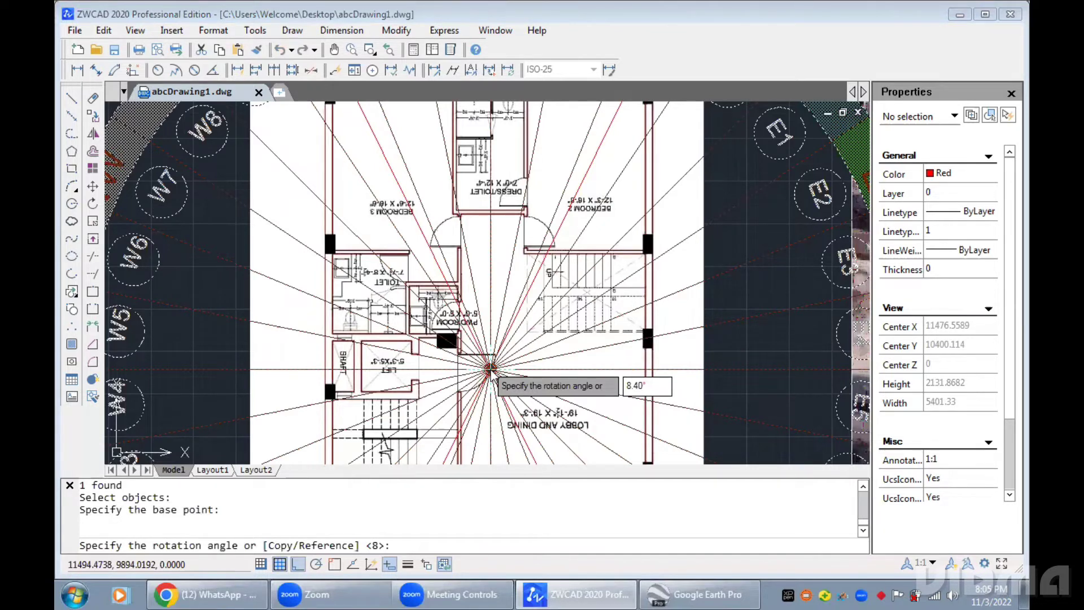
type("0")
key("Return")
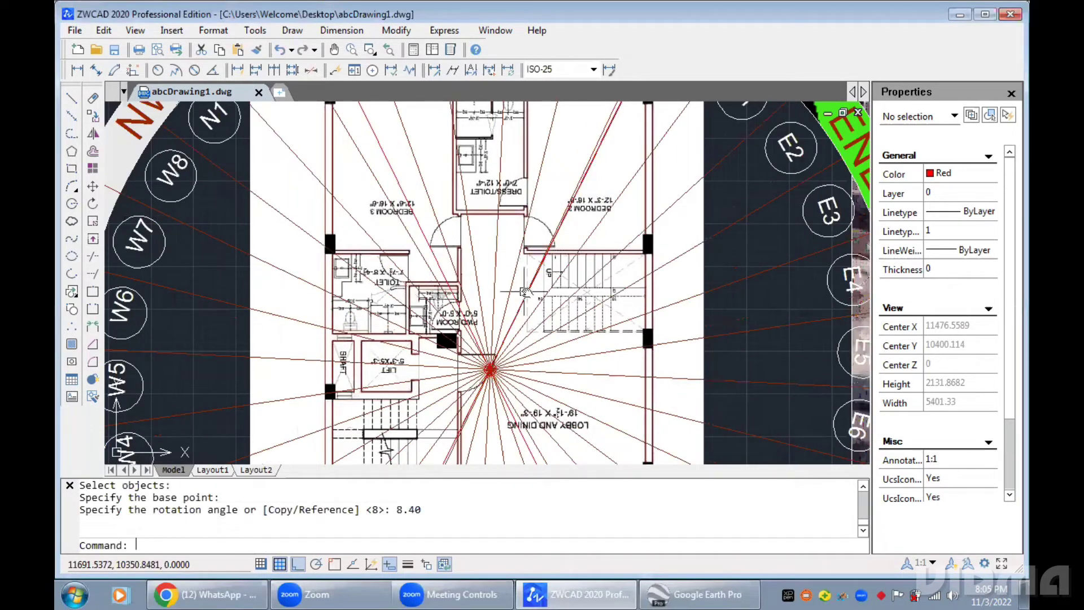
Examine the rotated dial's degree scale and direction zones above the floor plan's balcony side
middle_click_drag(525, 291, 543, 398)
scroll(480, 456, "down", 4)
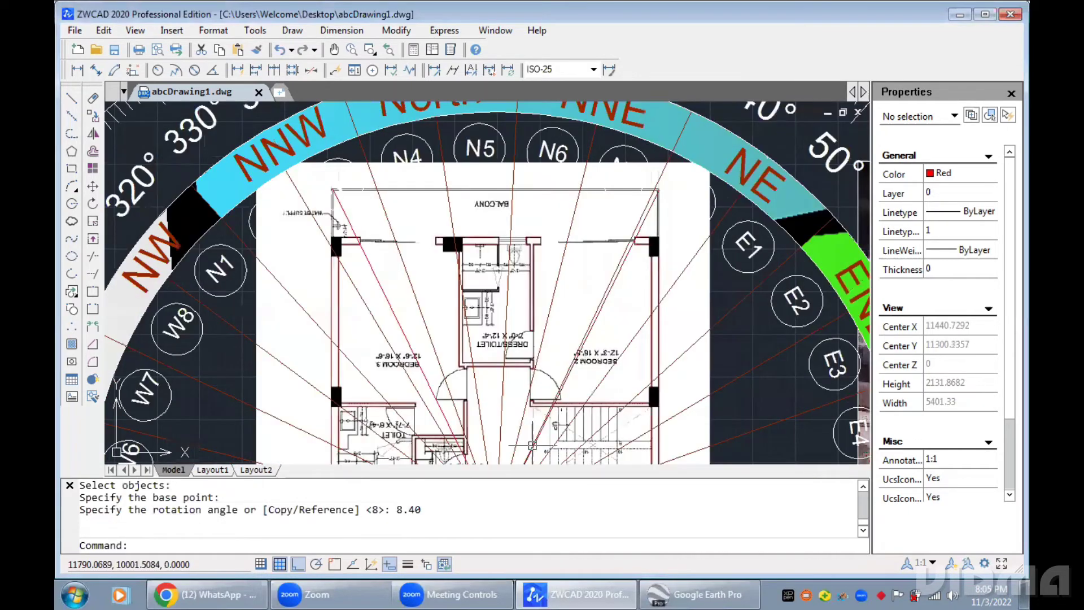
scroll(491, 420, "up", 2)
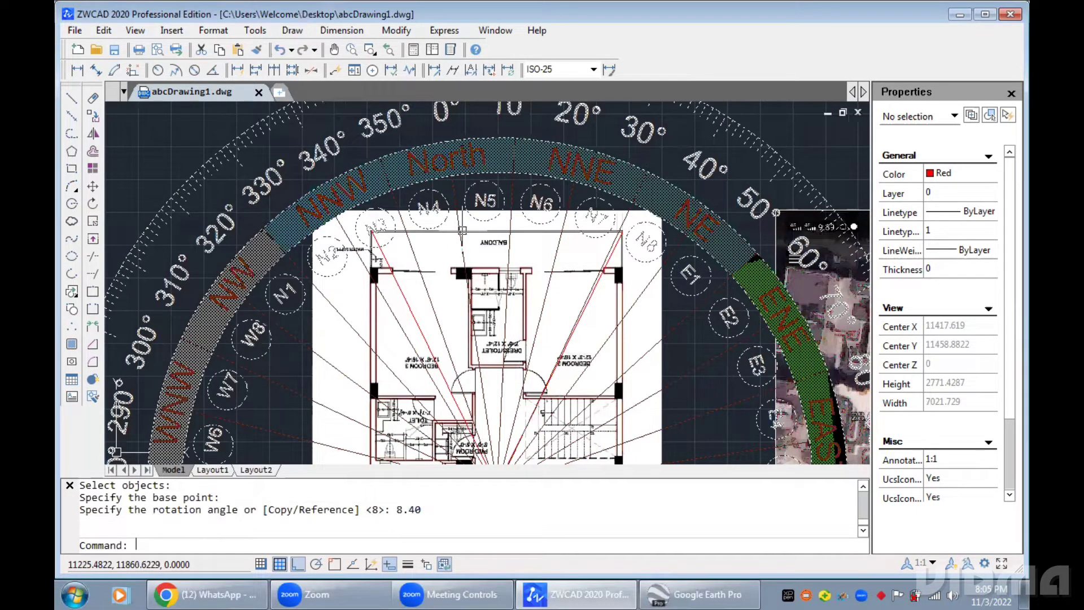
middle_click_drag(458, 251, 456, 315)
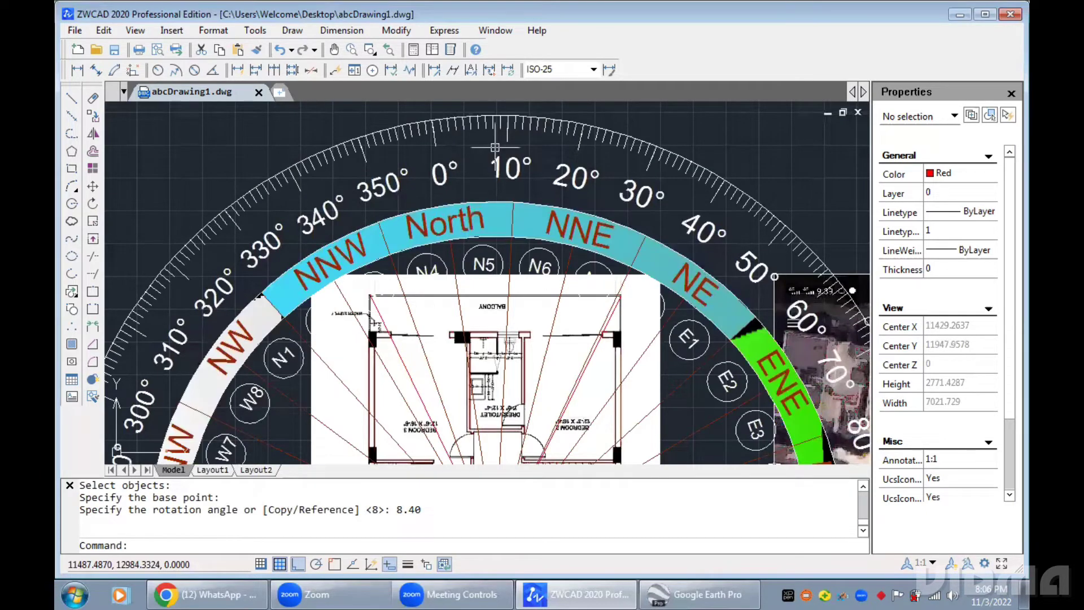
Examine the full rotated compass dial and its direction zones over the first floor plan and the satellite screenshot
scroll(500, 342, "down", 1)
middle_click_drag(494, 241, 486, 144)
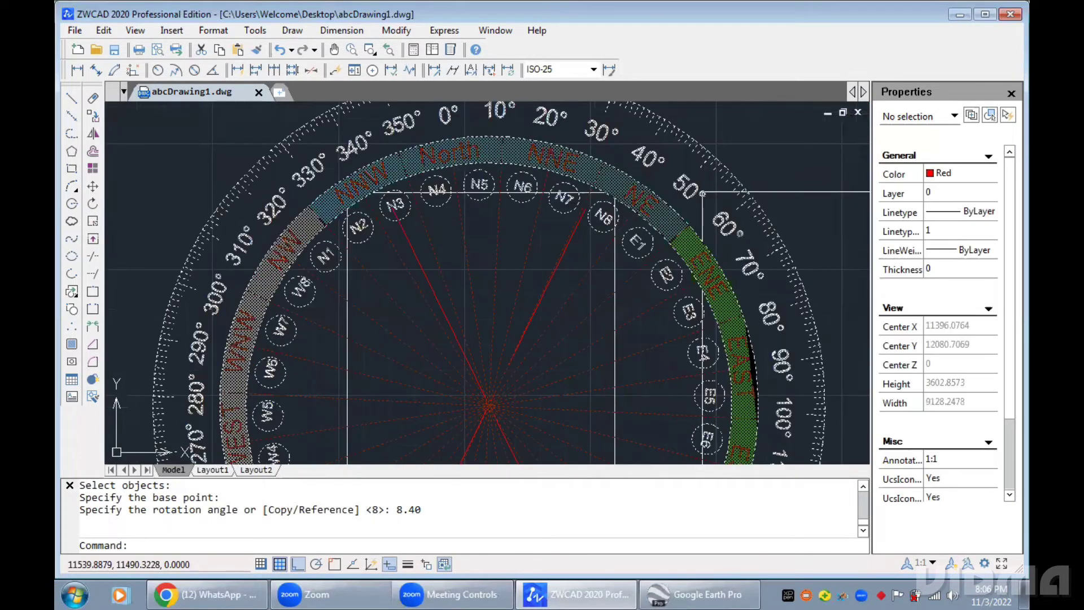
scroll(554, 455, "down", 1)
mouse_move(556, 460)
middle_mouse_down()
mouse_move(555, 388)
mouse_move(513, 314)
mouse_move(511, 408)
middle_mouse_up()
scroll(524, 333, "down", 1)
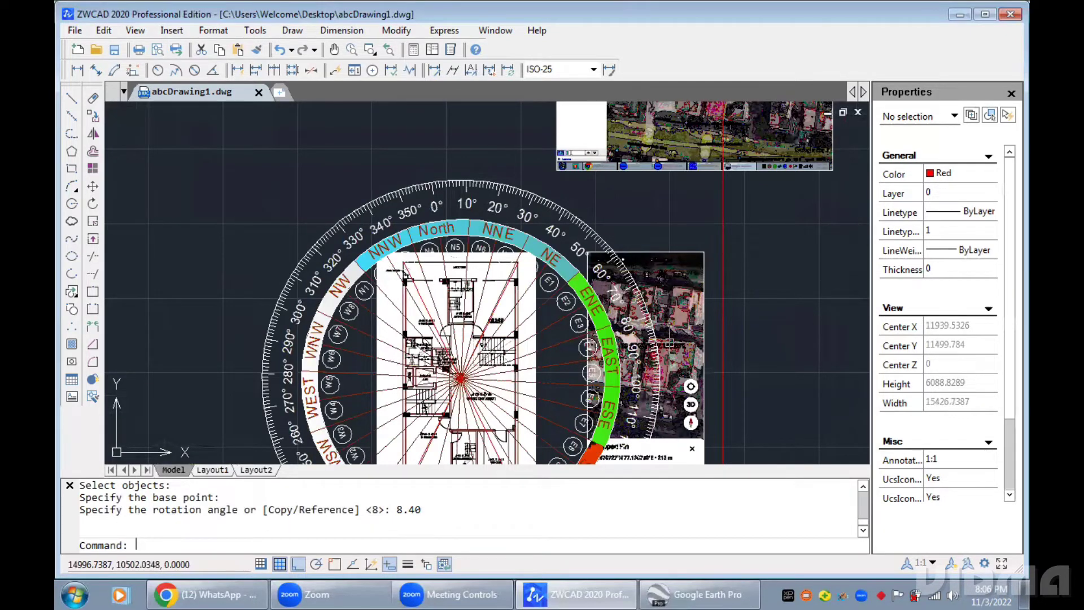
scroll(674, 347, "down", 1)
mouse_move(674, 348)
middle_mouse_down()
mouse_move(538, 292)
mouse_move(469, 289)
middle_mouse_up()
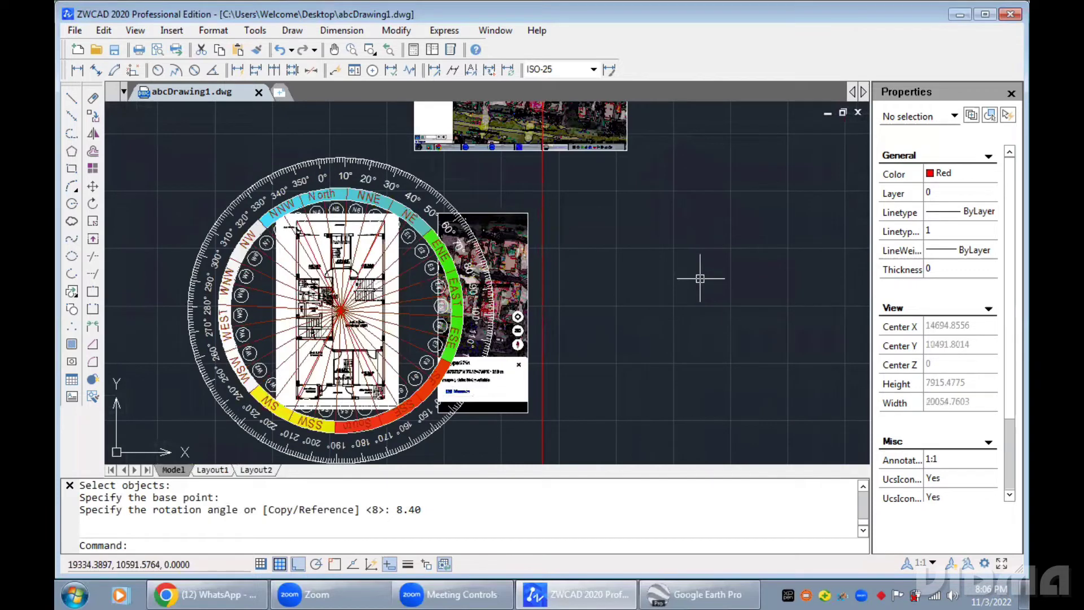
Examine the second floor plan from its corners to the main entrance and the centre circle at the diagonals' crossing
middle_click_drag(700, 283, 143, 359)
scroll(142, 359, "down", 6)
scroll(405, 174, "up", 6)
scroll(406, 178, "up", 1)
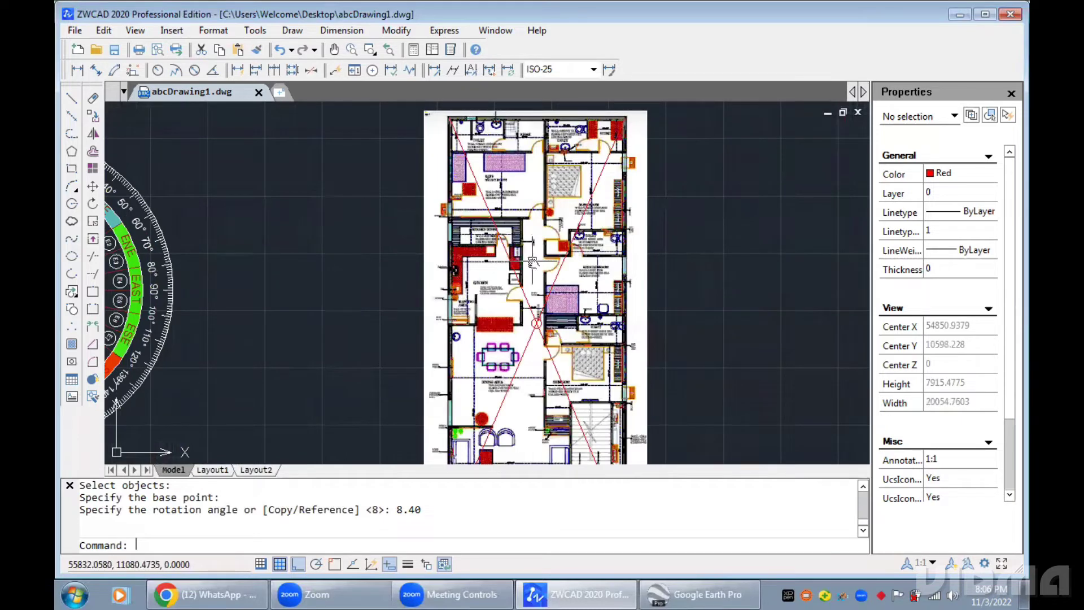
middle_click_drag(532, 261, 534, 253)
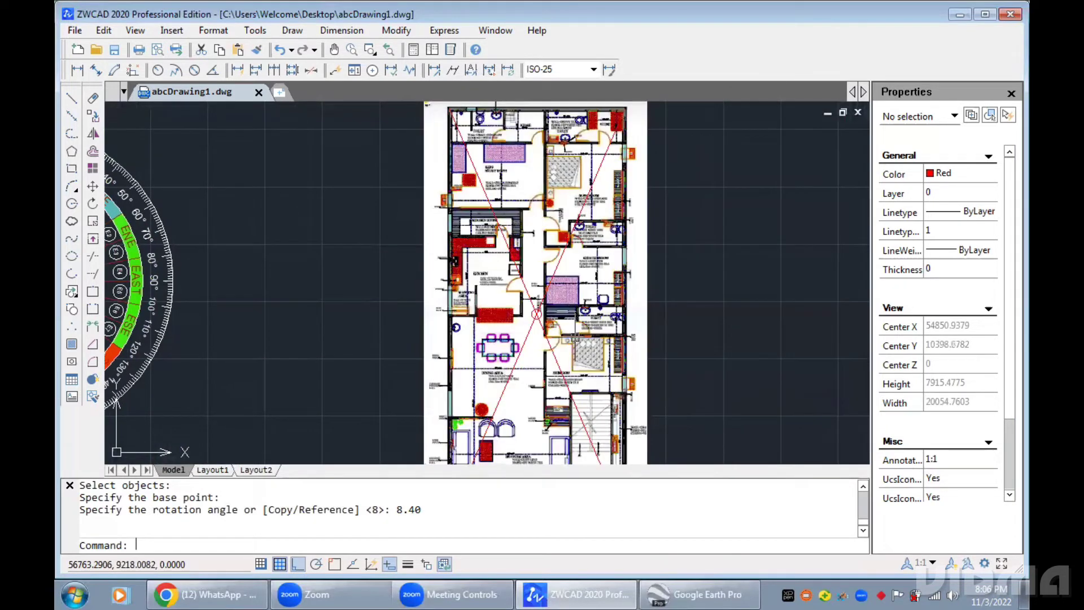
scroll(574, 337, "down", 1)
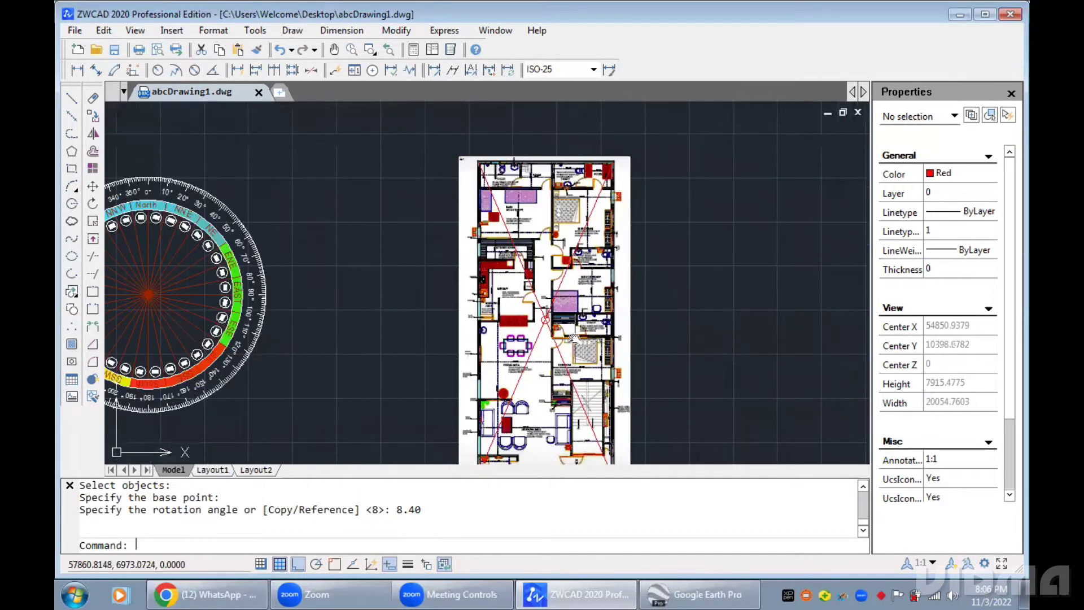
middle_click_drag(574, 337, 557, 289)
middle_click_drag(597, 367, 599, 378)
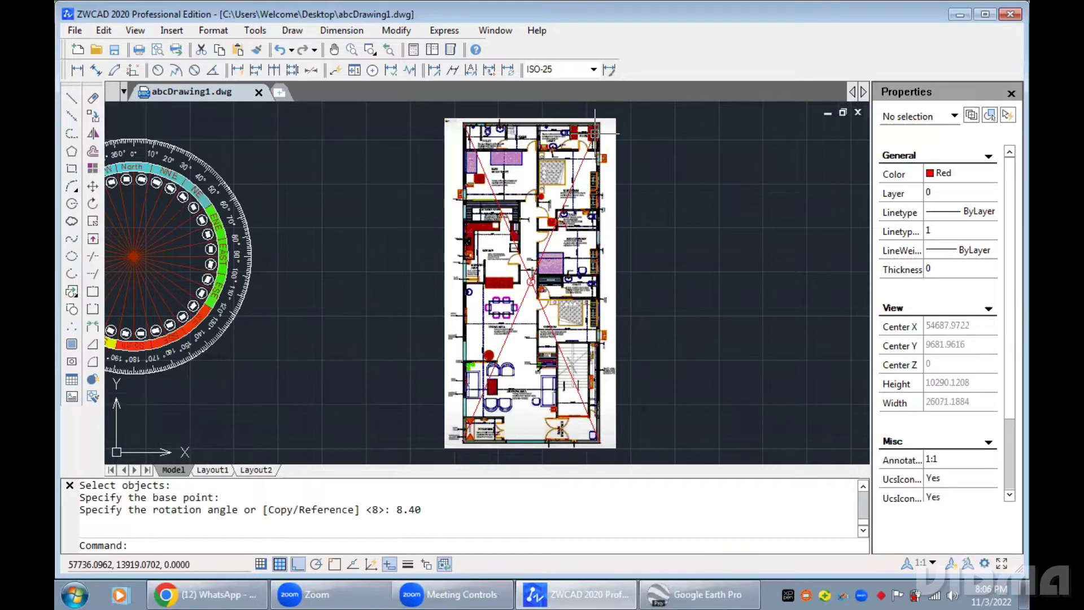
scroll(569, 452, "up", 3)
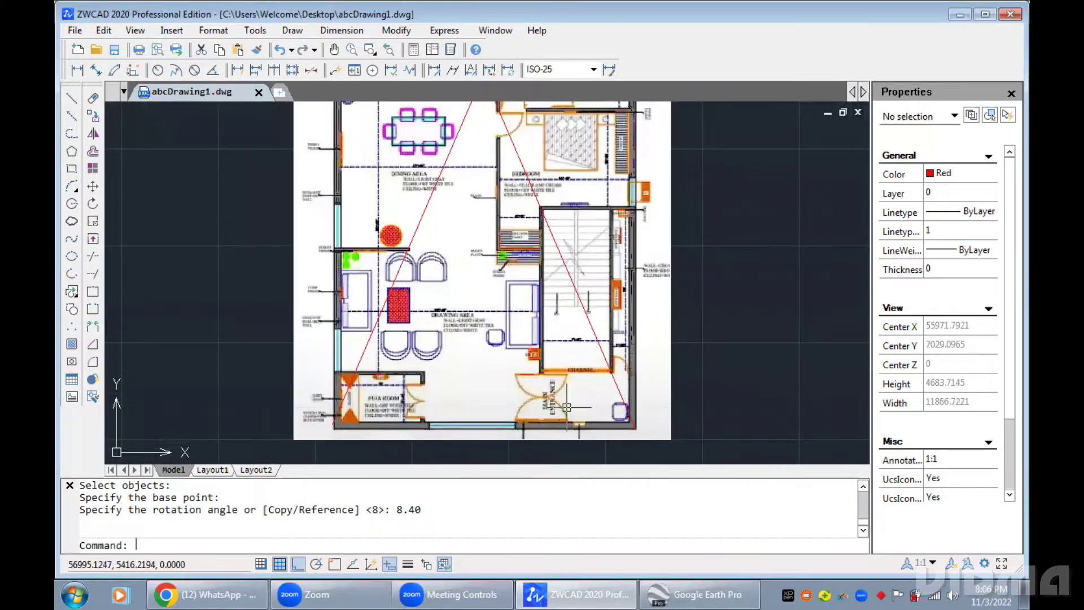
middle_click_drag(491, 269, 530, 572)
scroll(511, 327, "down", 1)
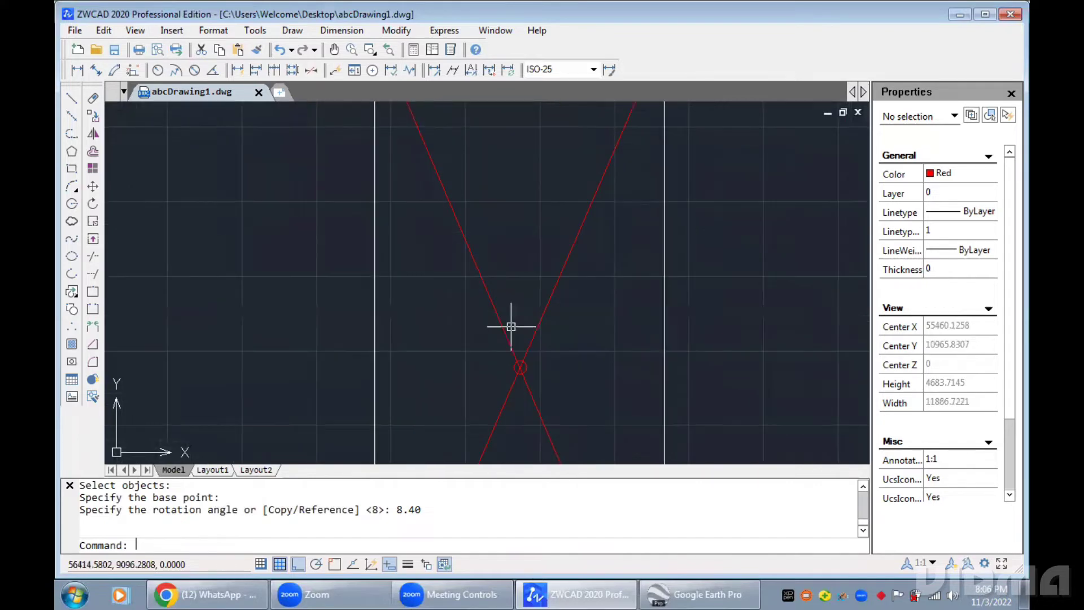
Read the placemark's latitude and longitude in the Google Earth screenshot placed beside the second floor plan
scroll(511, 326, "down", 2)
mouse_move(705, 396)
middle_mouse_down()
mouse_move(578, 311)
mouse_move(355, 299)
middle_mouse_up()
scroll(665, 263, "down", 4)
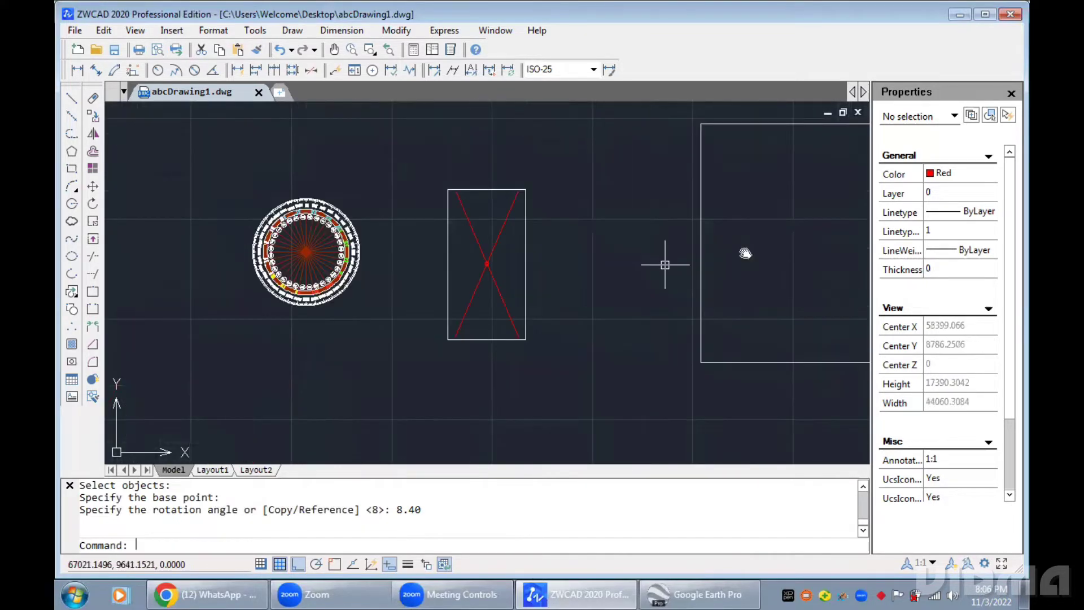
middle_click_drag(745, 253, 411, 298)
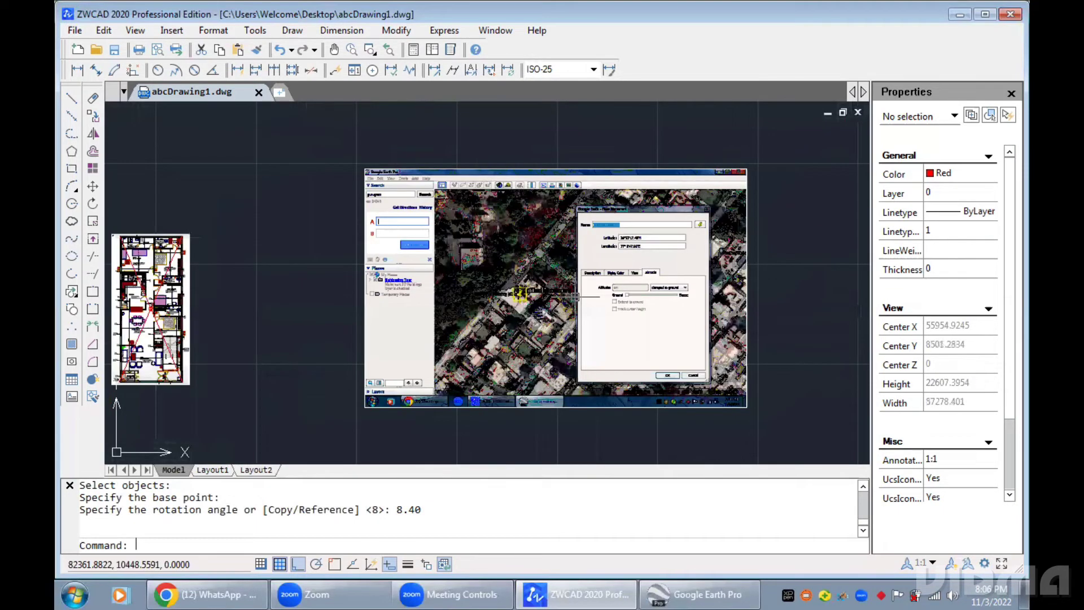
scroll(616, 299, "up", 2)
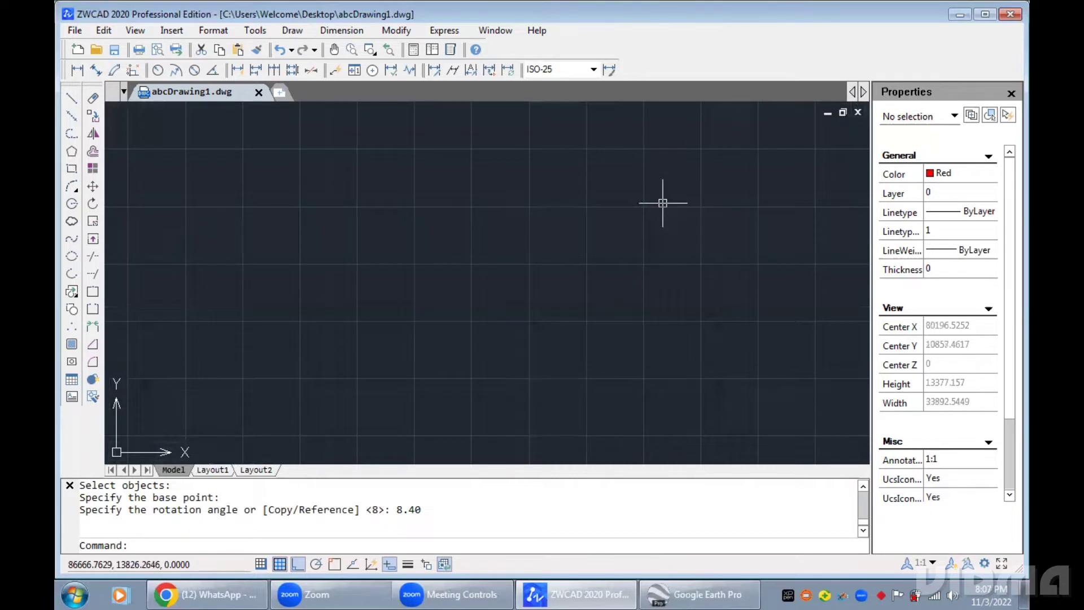
scroll(687, 210, "up", 1)
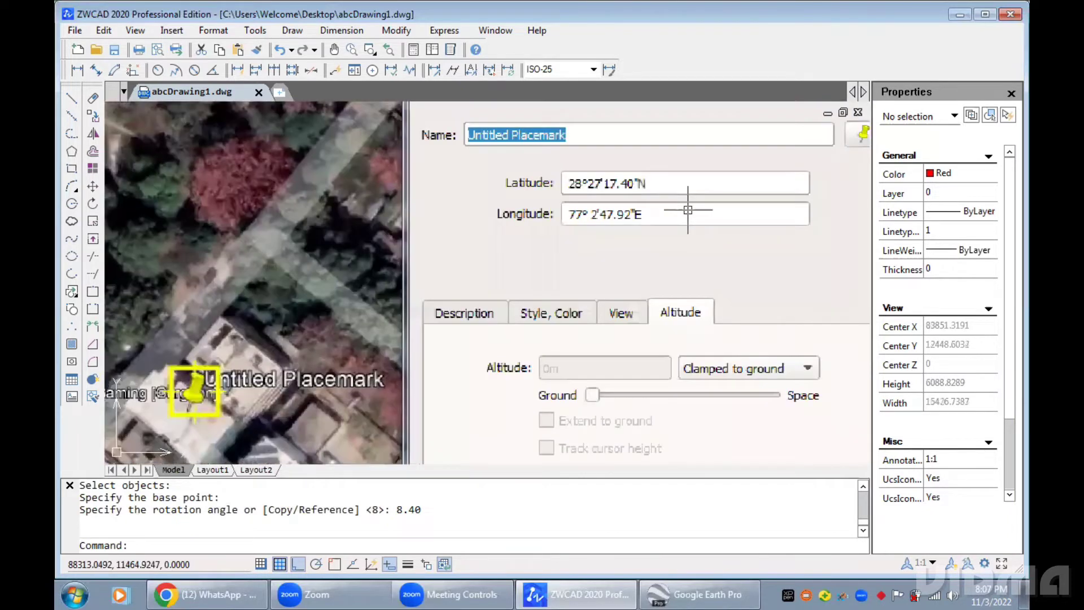
scroll(688, 210, "down", 2)
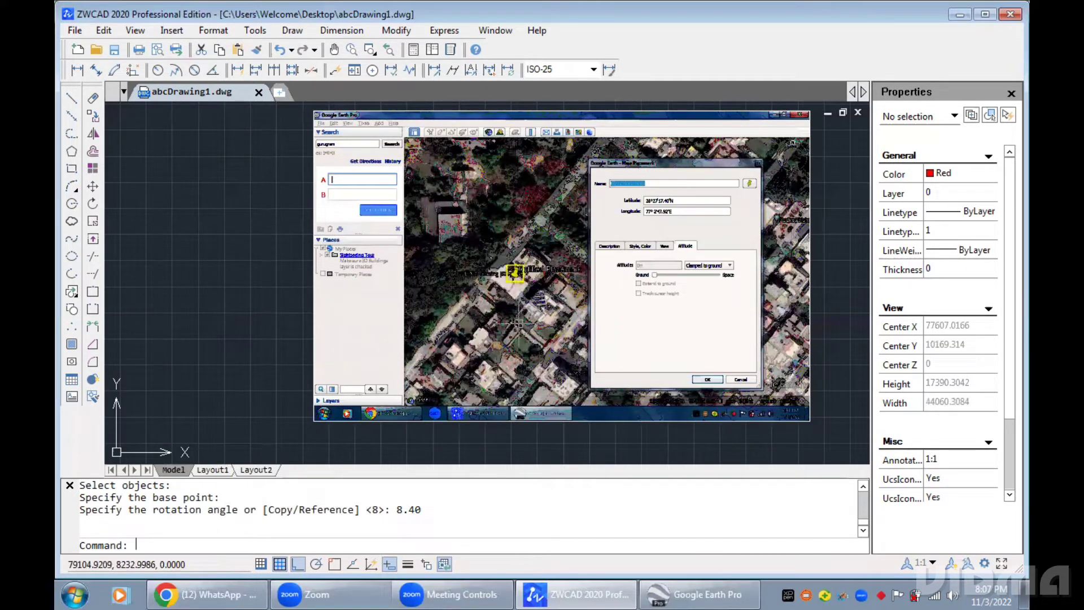
scroll(719, 194, "up", 2)
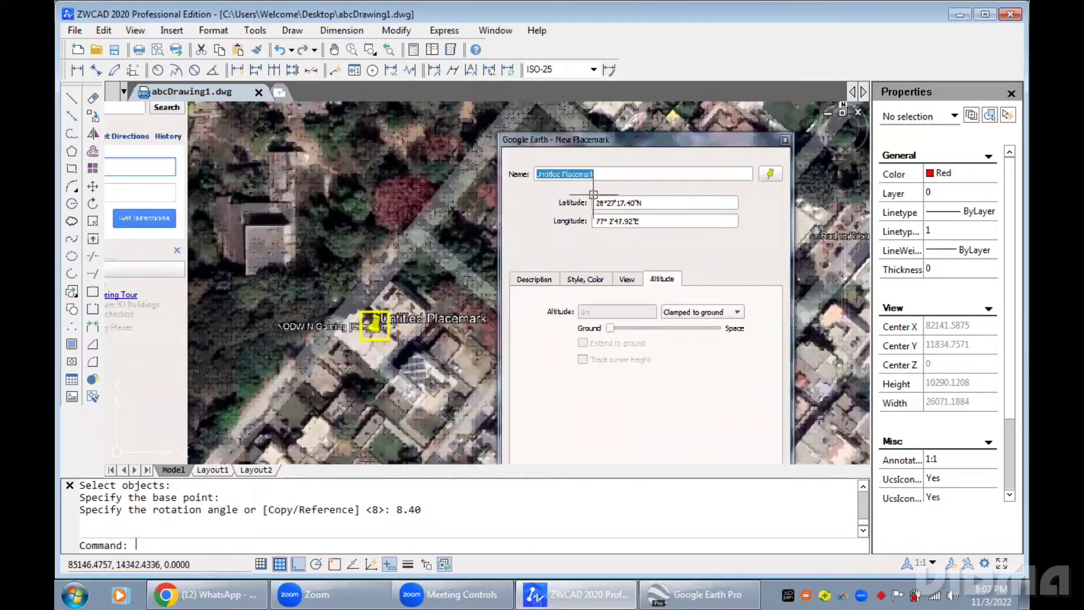
scroll(618, 204, "up", 2)
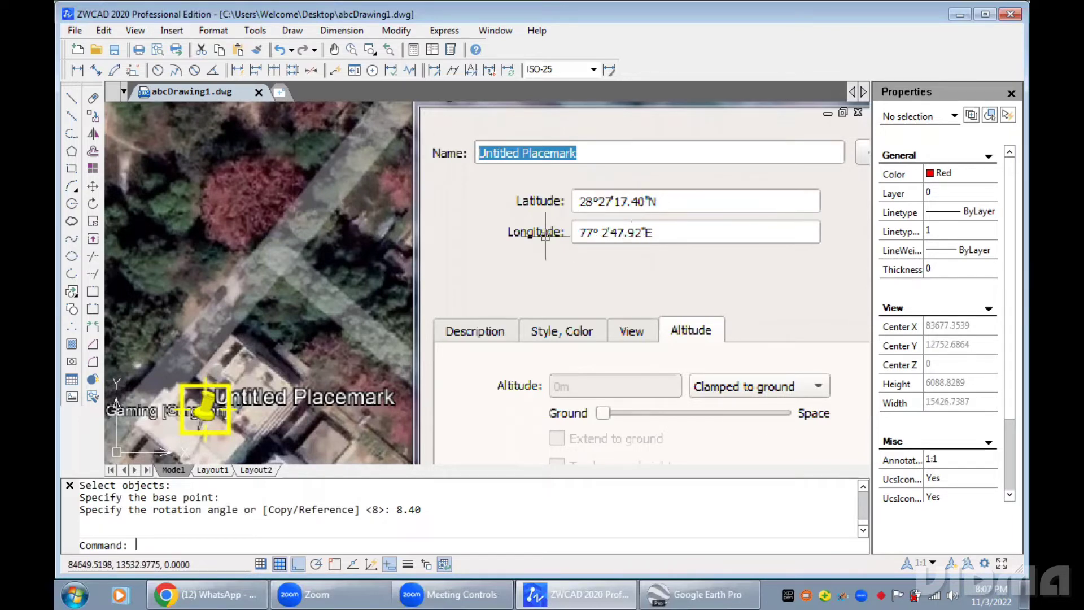
scroll(722, 205, "down", 5)
scroll(182, 286, "up", 2)
middle_click_drag(183, 285, 308, 294)
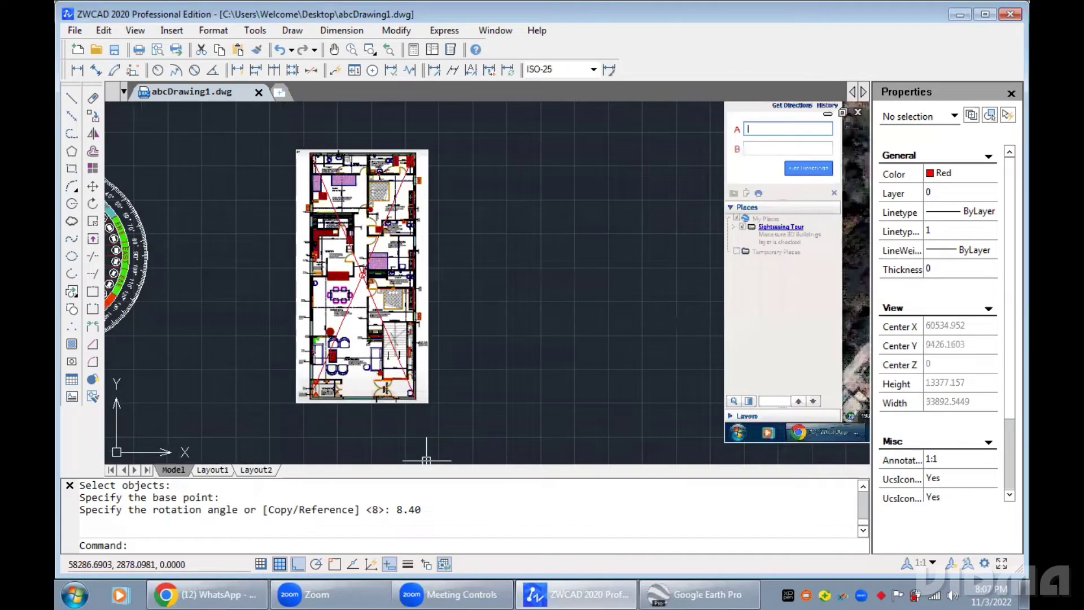
Switch to Google Earth Pro and search for the coordinates 28.454806,77.046633
left_click(680, 585)
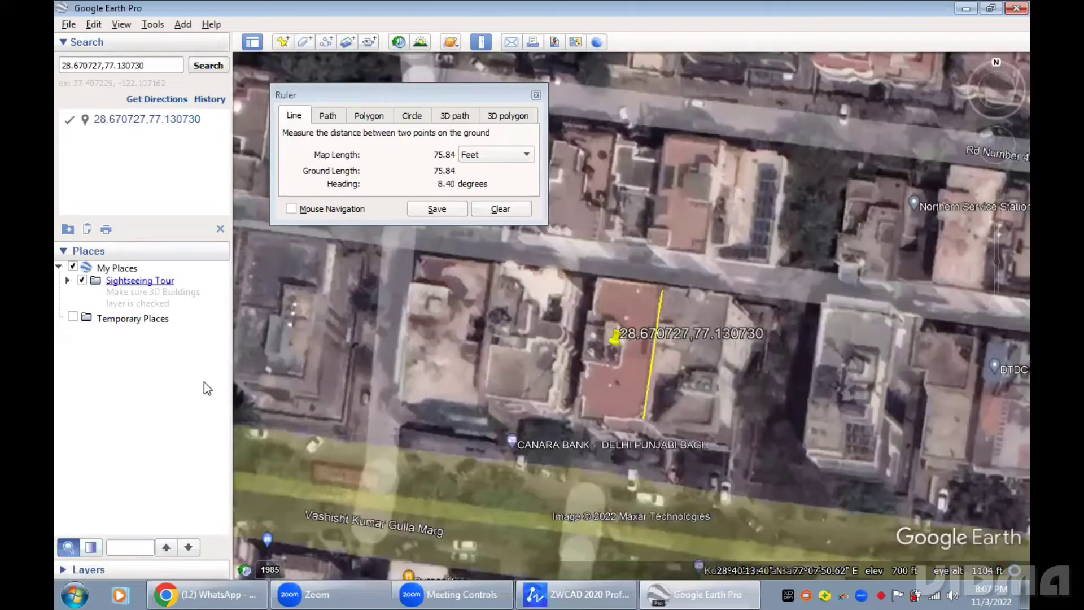
left_click(166, 66)
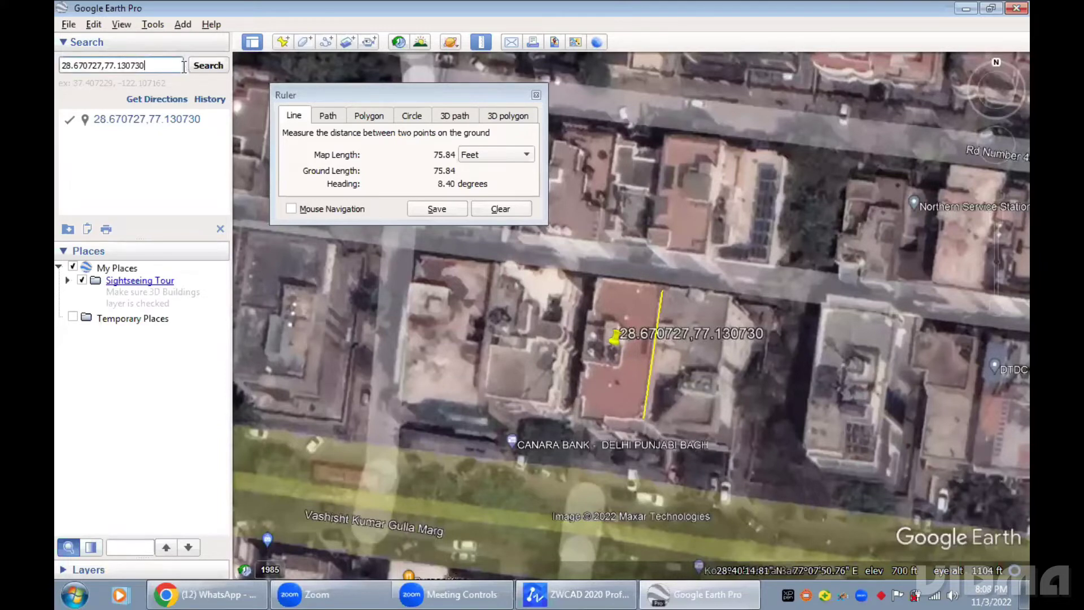
key("BackSpace")
key("BackSpace")
key("BackSpace")
key("BackSpace")
key("BackSpace")
key("BackSpace")
key("BackSpace")
key("BackSpace")
key("BackSpace")
key("BackSpace")
key("BackSpace")
key("BackSpace")
key("BackSpace")
key("BackSpace")
key("BackSpace")
key("BackSpace")
key("BackSpace")
key("BackSpace")
key("BackSpace")
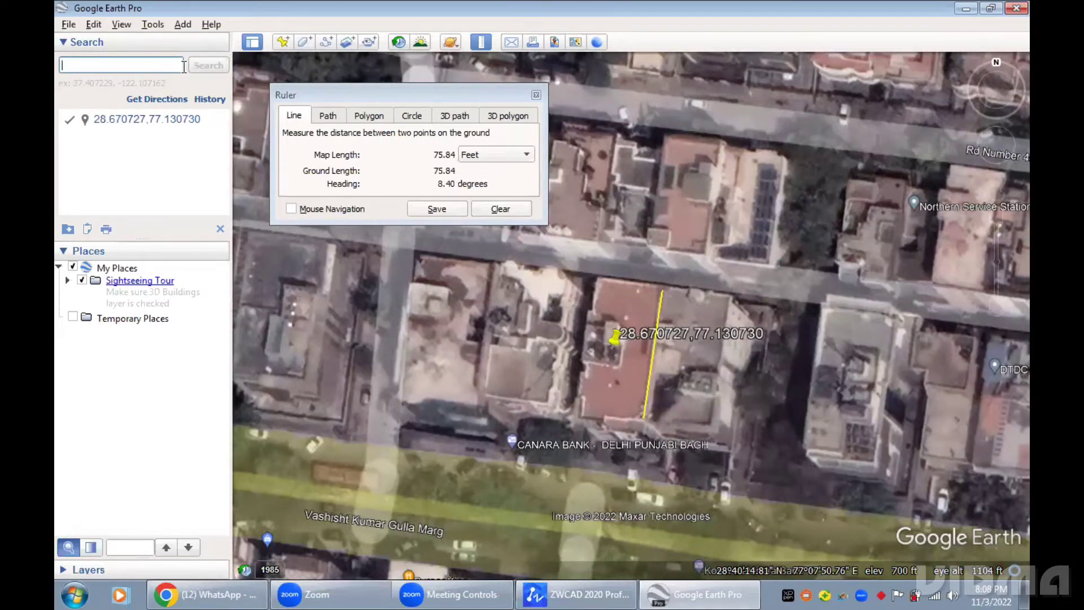
type("28")
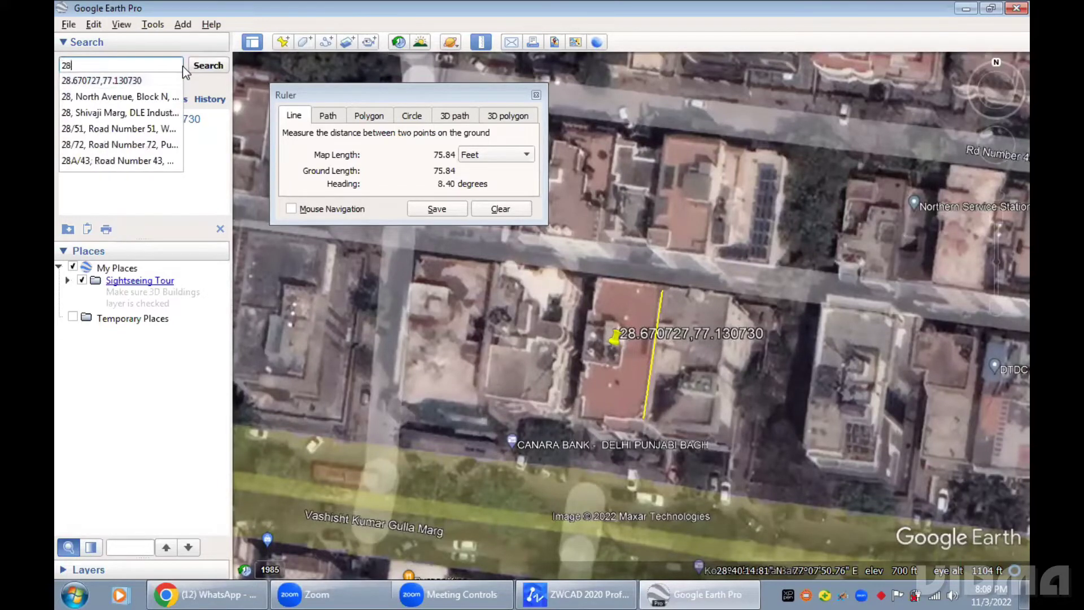
type(".4")
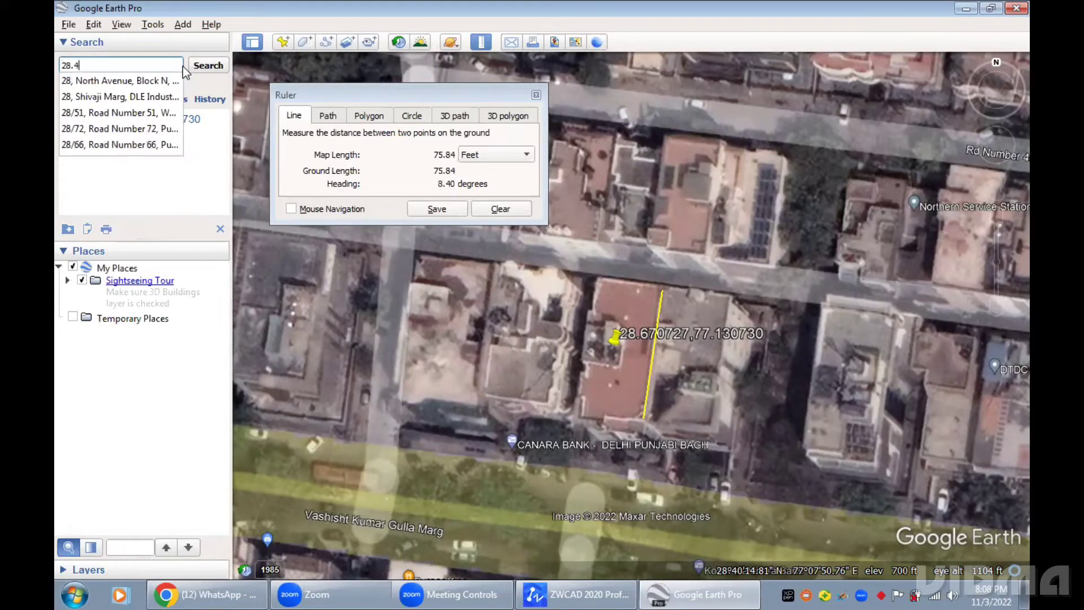
type("548")
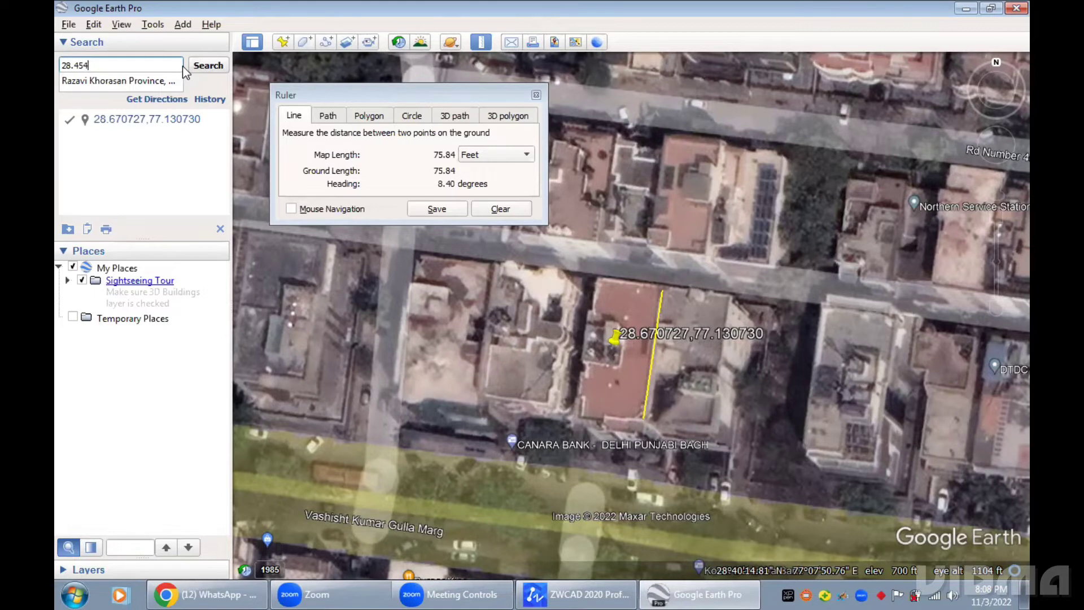
type("06,77.046633")
key("Return")
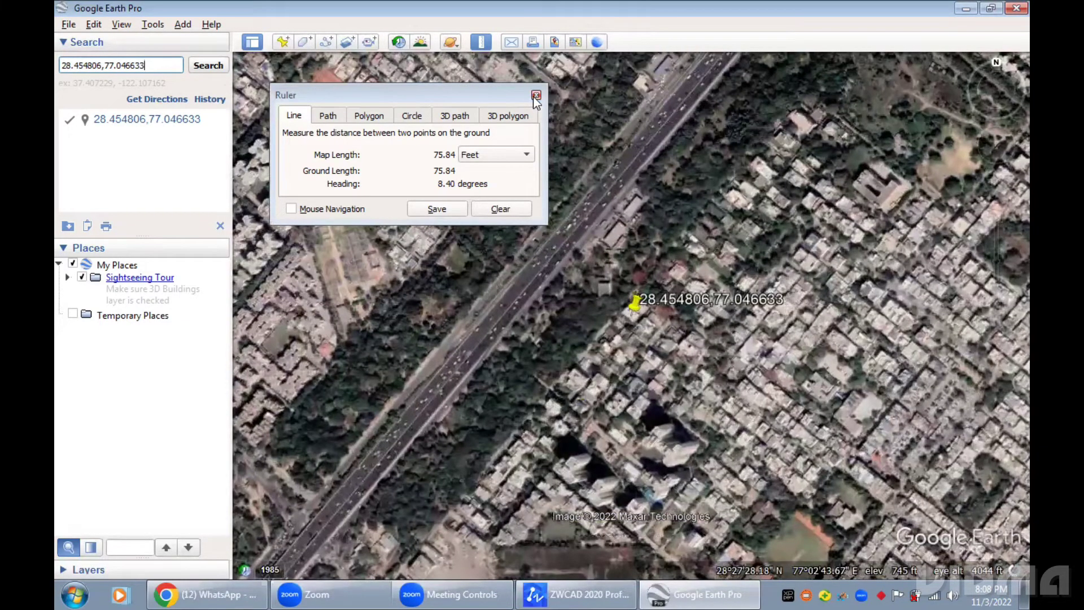
Close the ruler with its old measurement and inspect the building marked at the searched coordinates
left_click(535, 95)
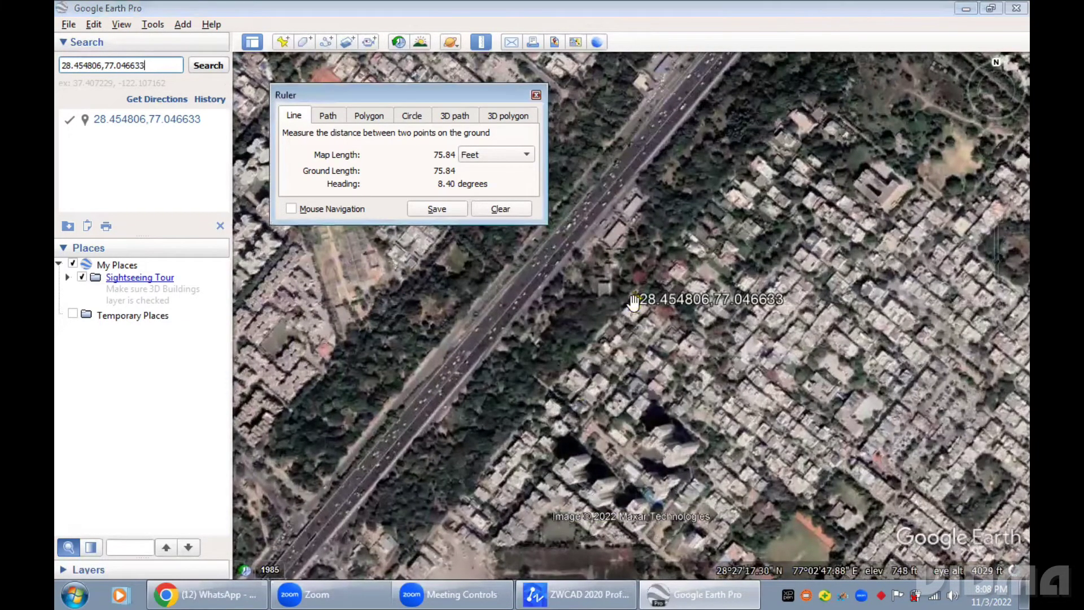
scroll(686, 347, "up", 2)
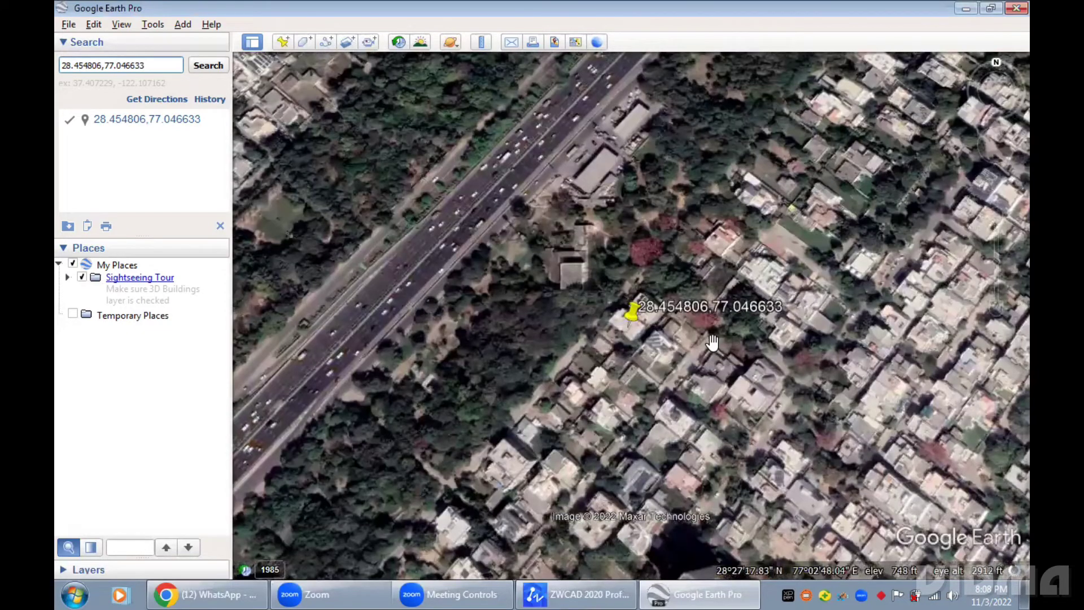
scroll(611, 315, "up", 2)
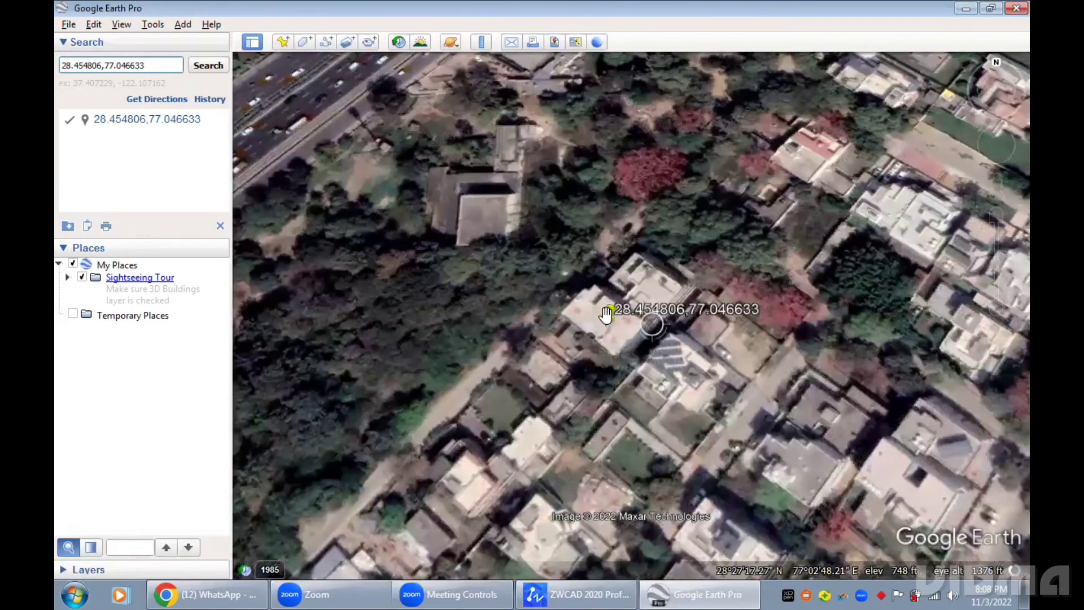
scroll(607, 314, "up", 2)
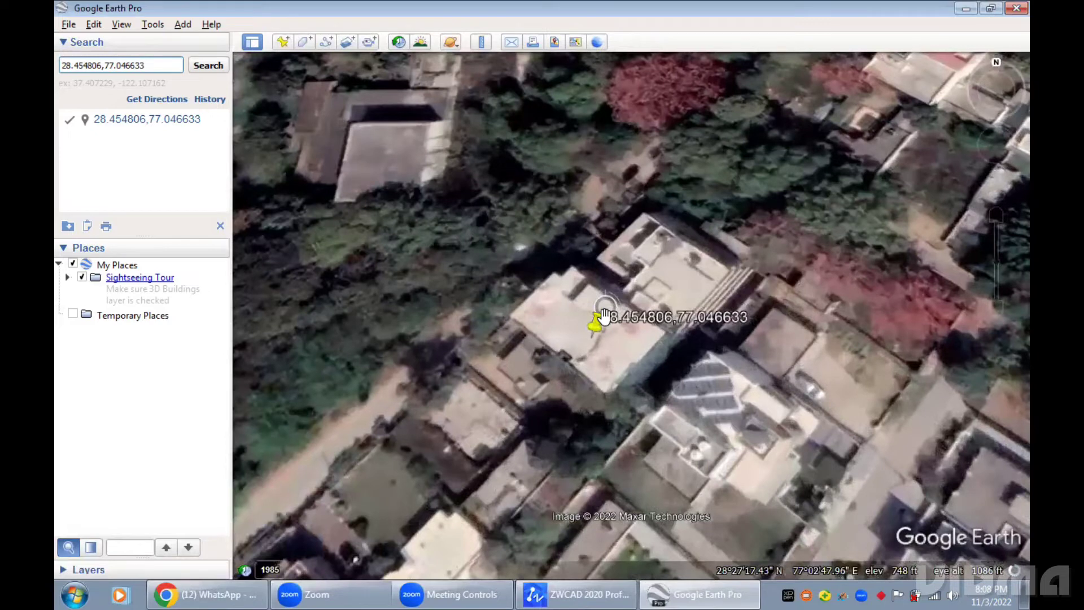
scroll(603, 316, "down", 1)
scroll(603, 316, "down", 1)
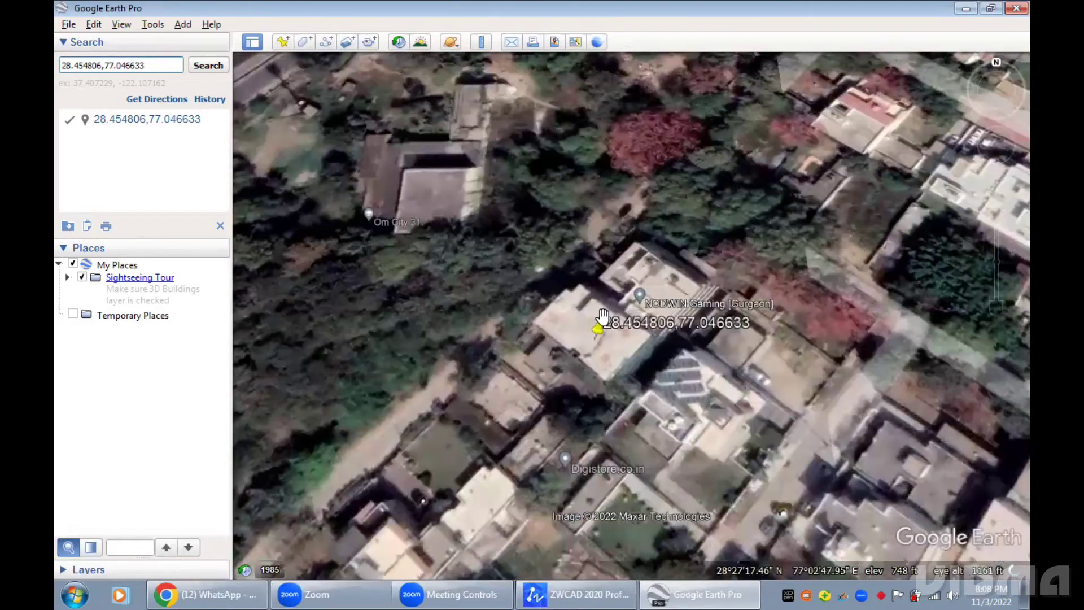
scroll(604, 317, "down", 2)
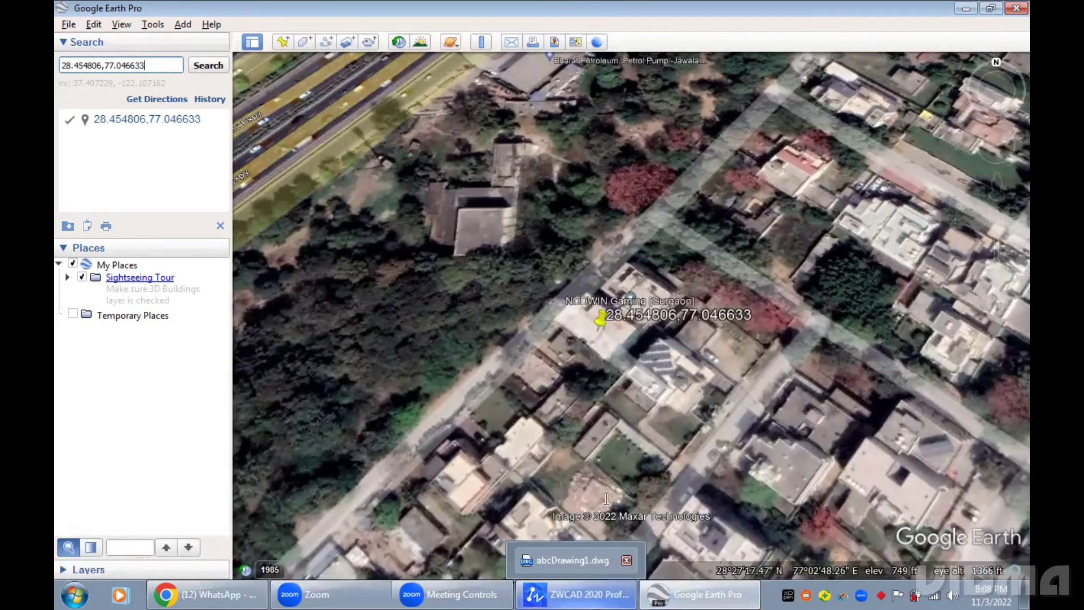
Switch to ZWCAD and check the marked building and its surroundings in the placemark screenshot
left_click(591, 586)
scroll(805, 290, "up", 1)
middle_click_drag(805, 290, 495, 312)
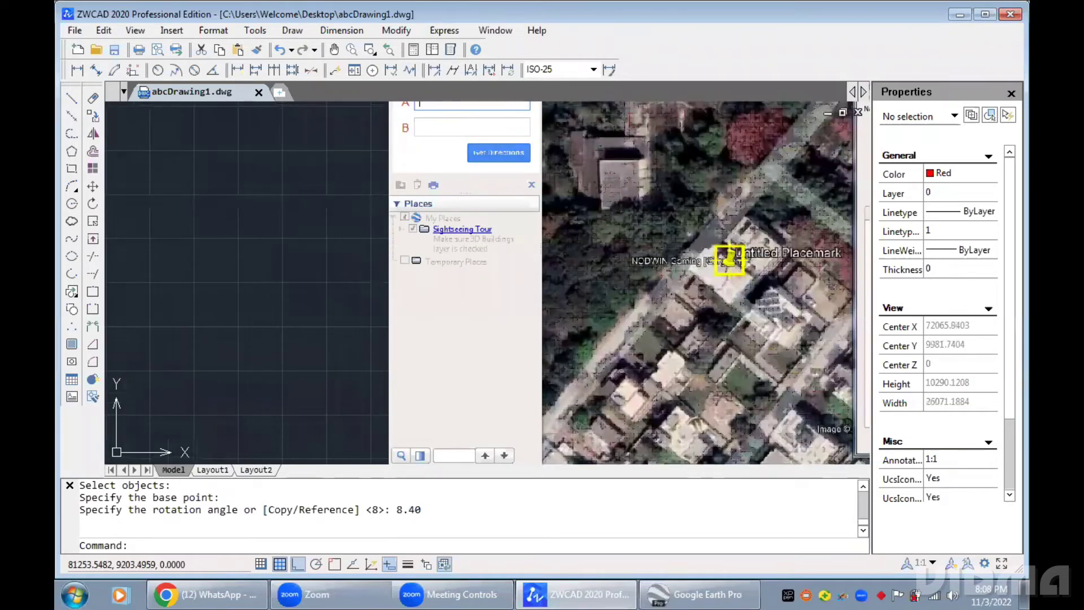
scroll(722, 293, "up", 3)
middle_click_drag(722, 293, 567, 308)
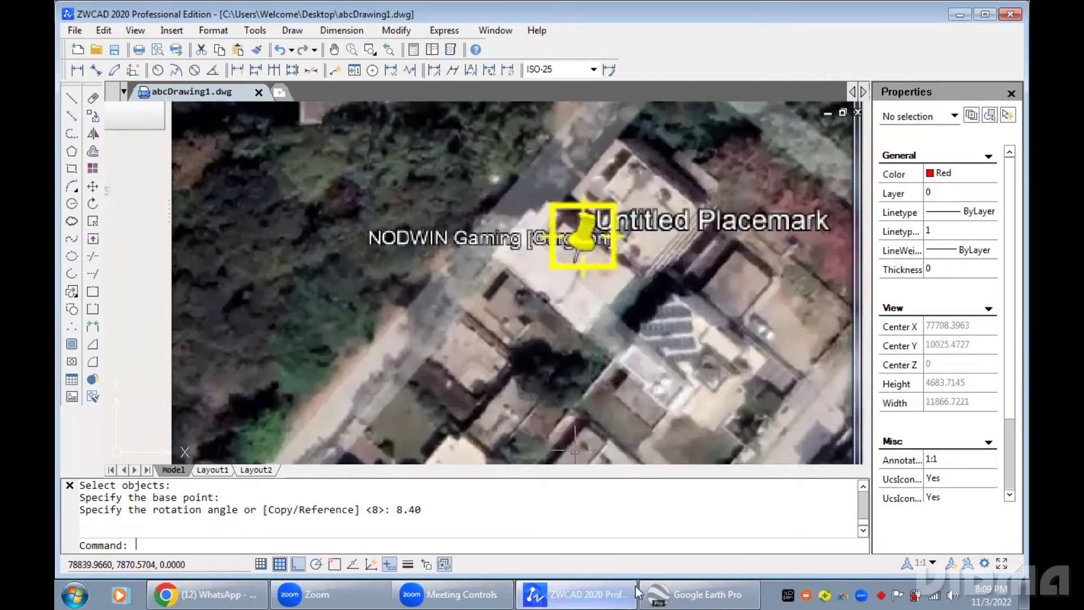
Switch to Google Earth Pro and measure the marked building's southwest side with a ruler line from its roadside corner to its rear corner
left_click(692, 587)
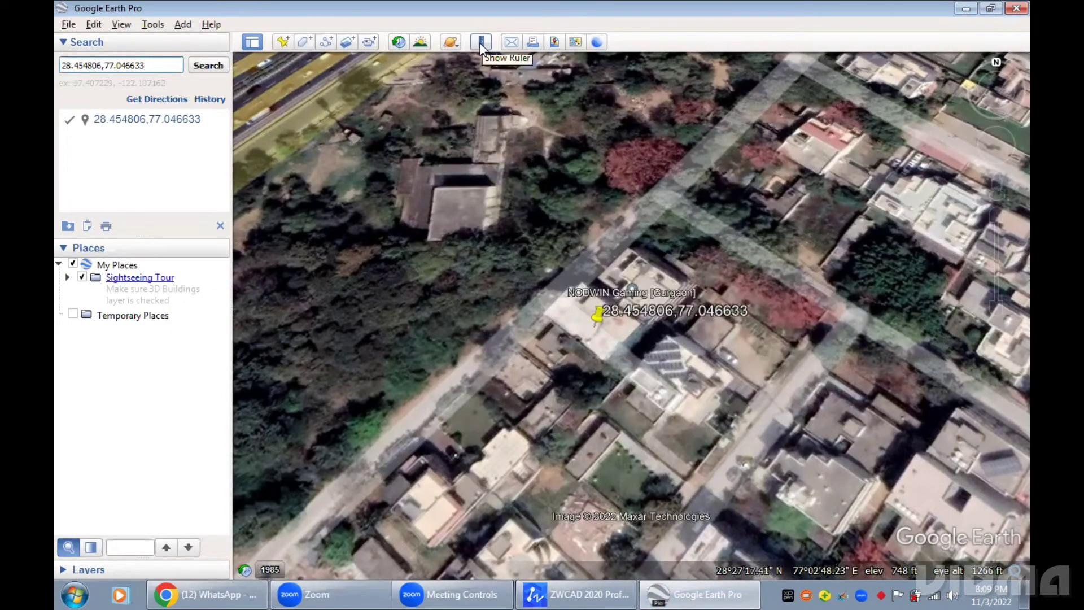
left_click(482, 44)
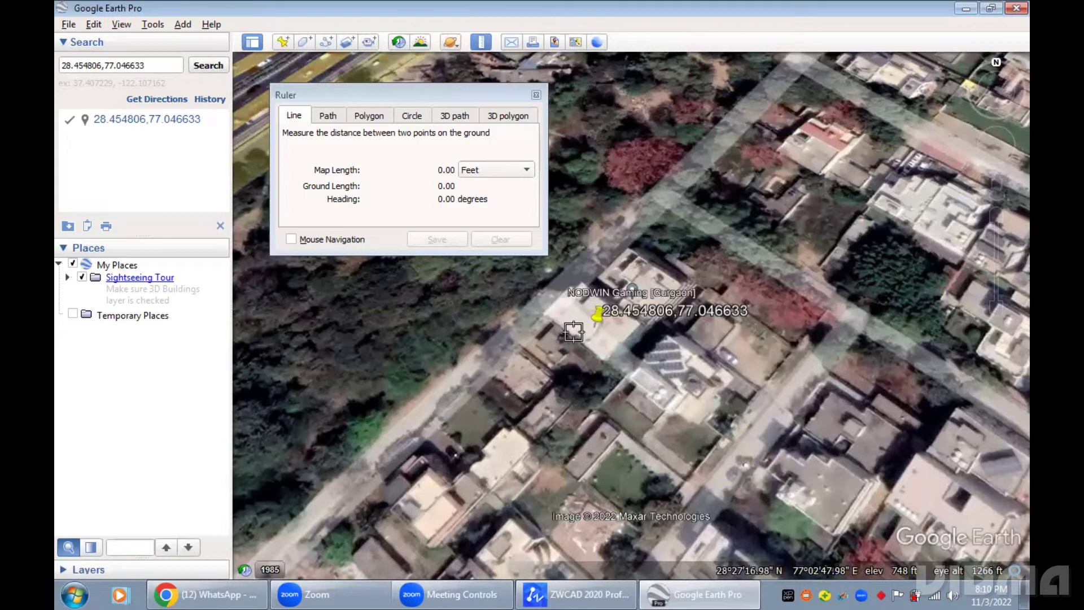
double_click(543, 314)
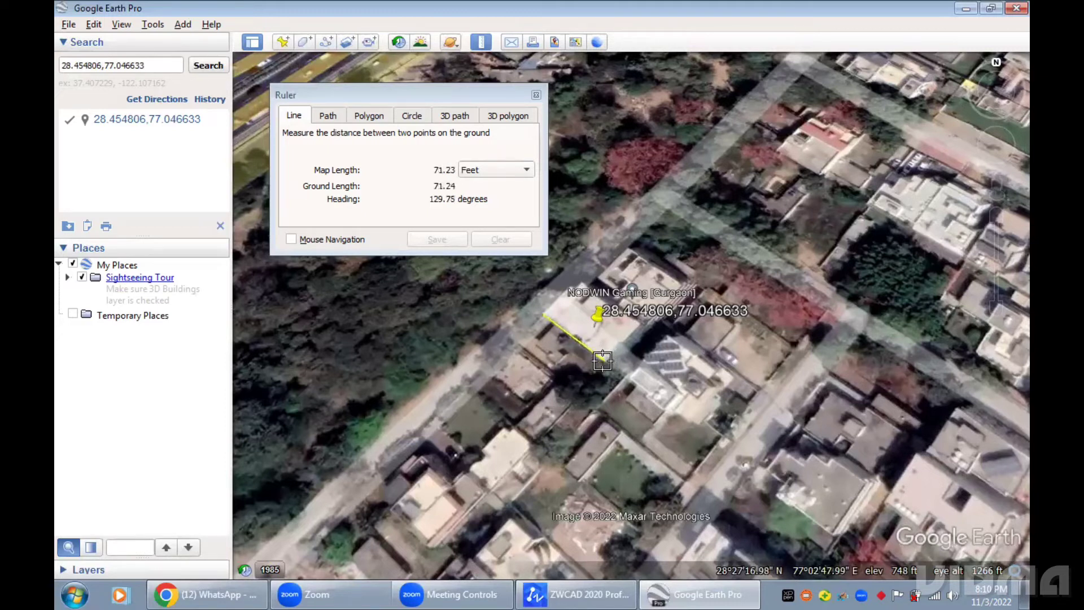
left_click(603, 360)
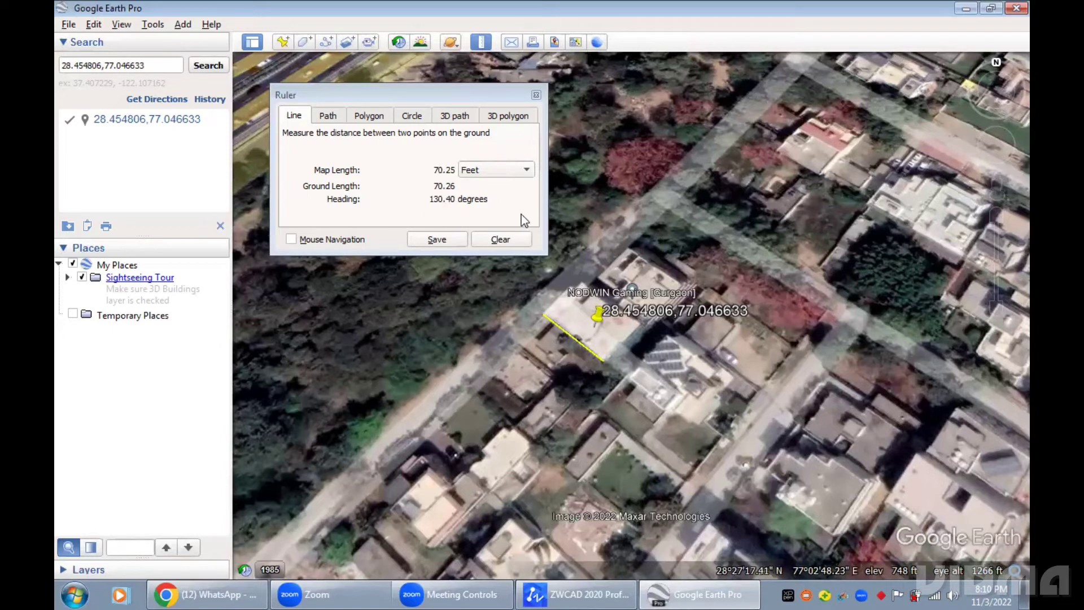
Clear the ruler line and measure the same building side in the opposite direction, from the rear corner to the roadside corner
left_click(497, 238)
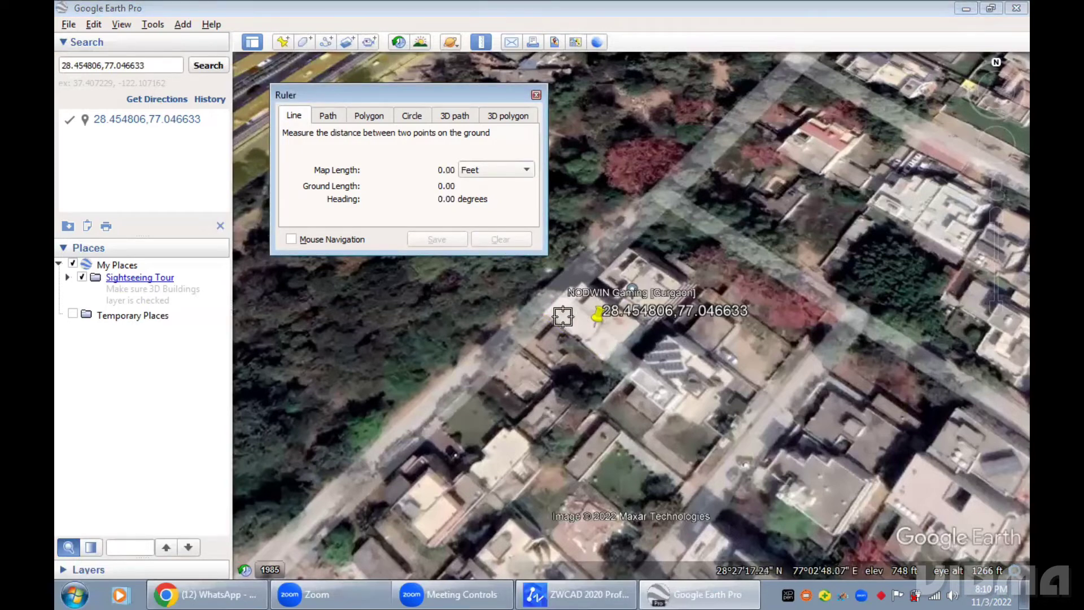
left_click(602, 359)
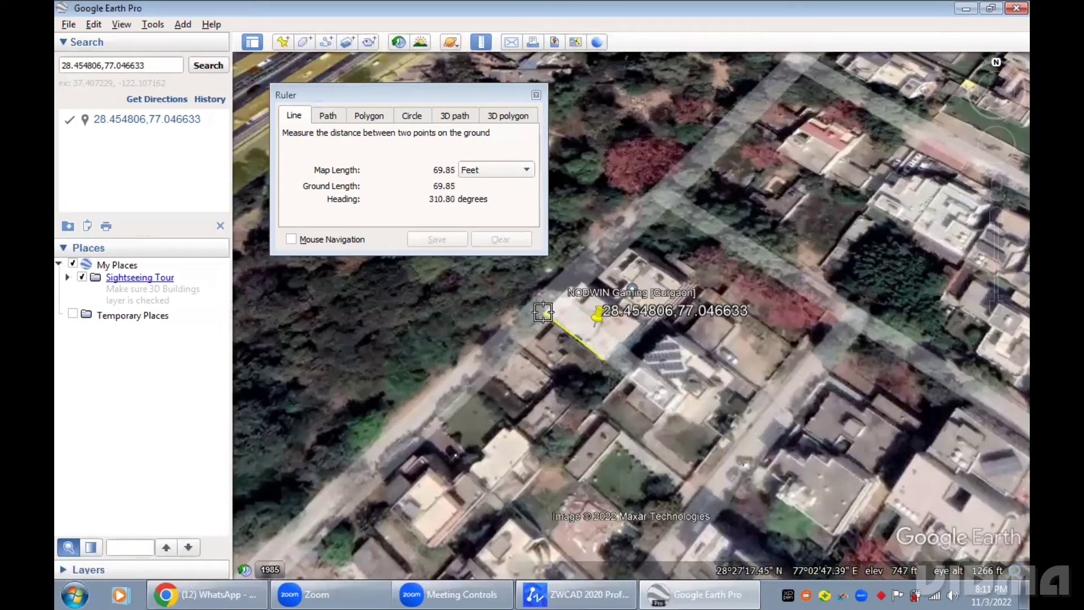
left_click(542, 311)
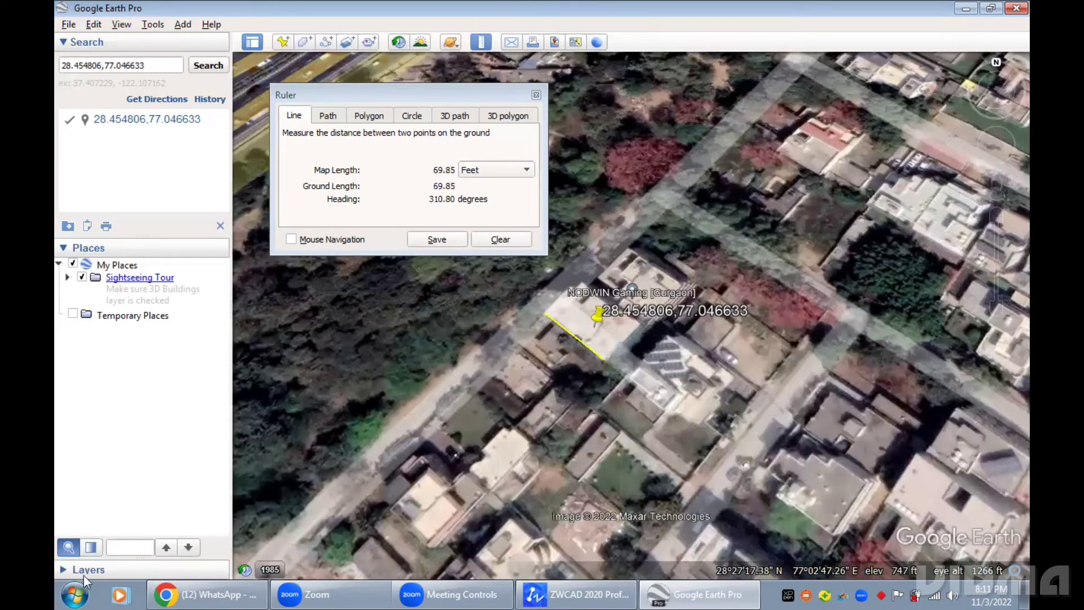
Open Calculator and add 180 to 130.04 to compare the building's two opposite headings
left_click(74, 593)
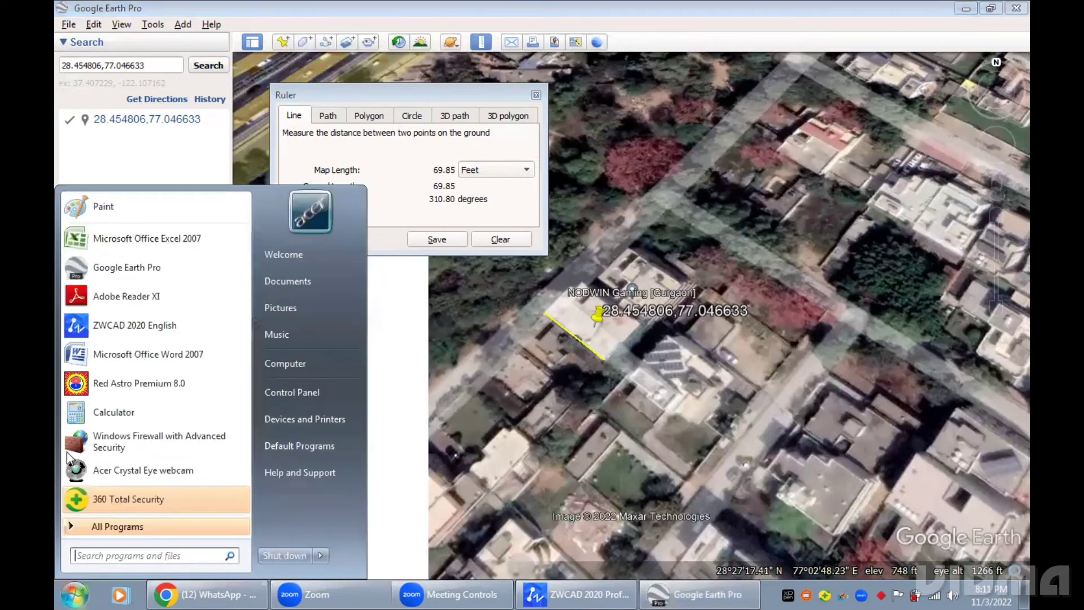
left_click(113, 411)
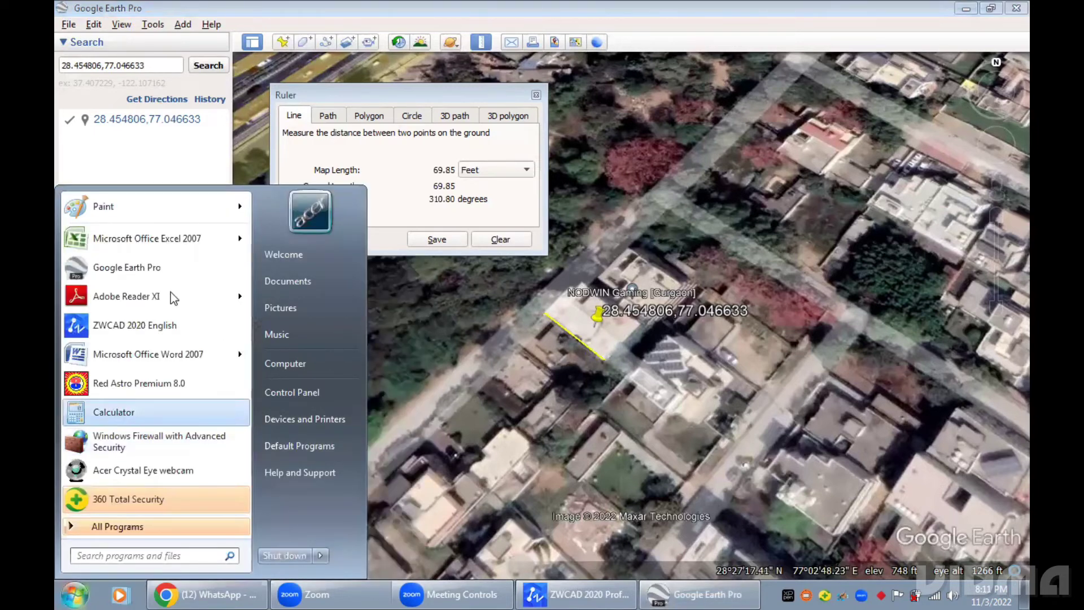
type("13")
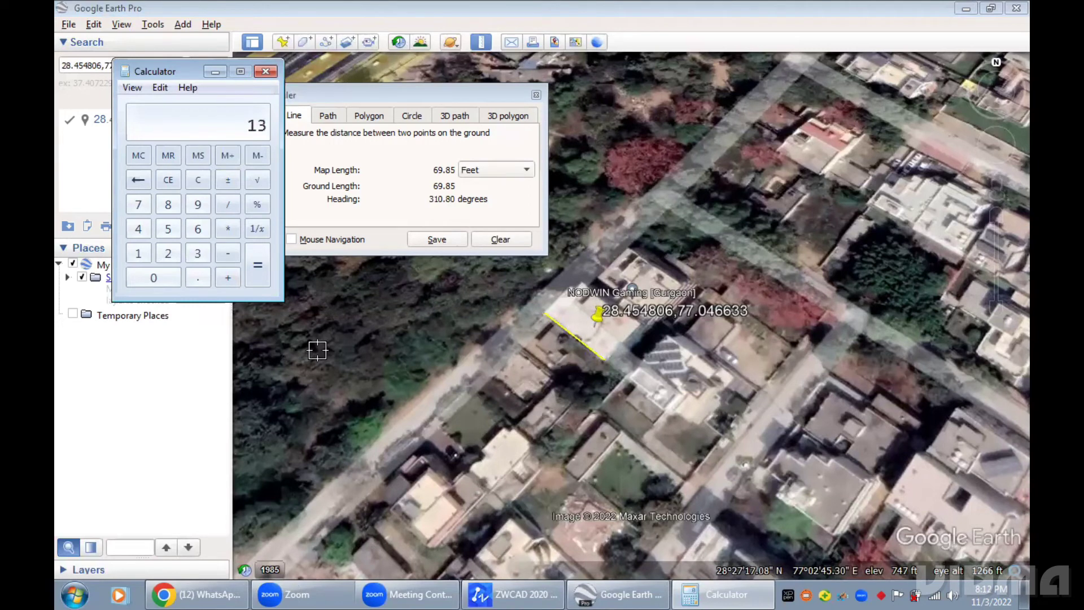
type("0.04")
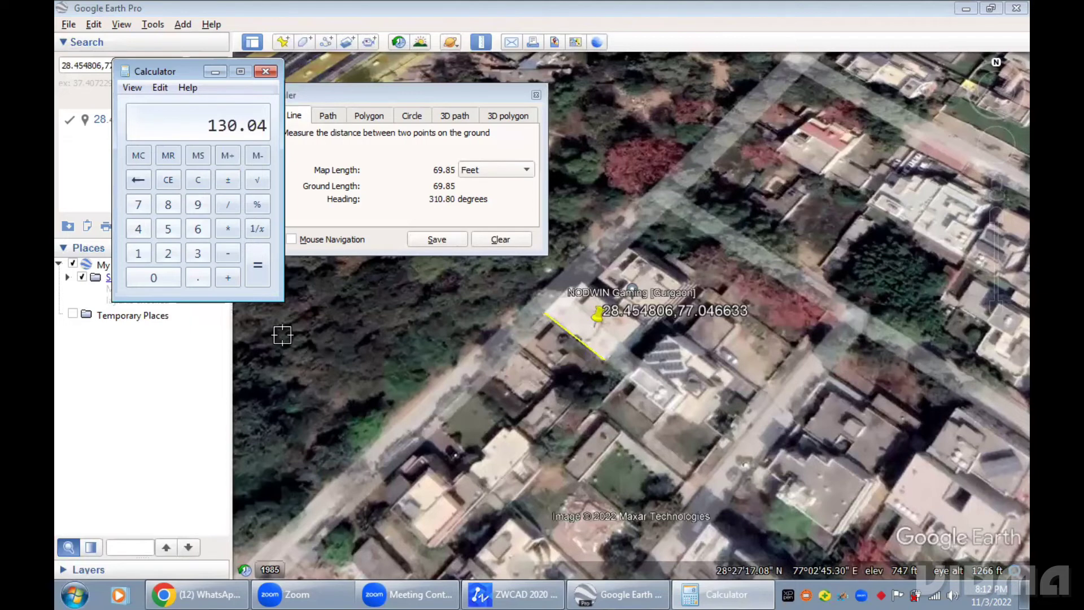
left_click(229, 279)
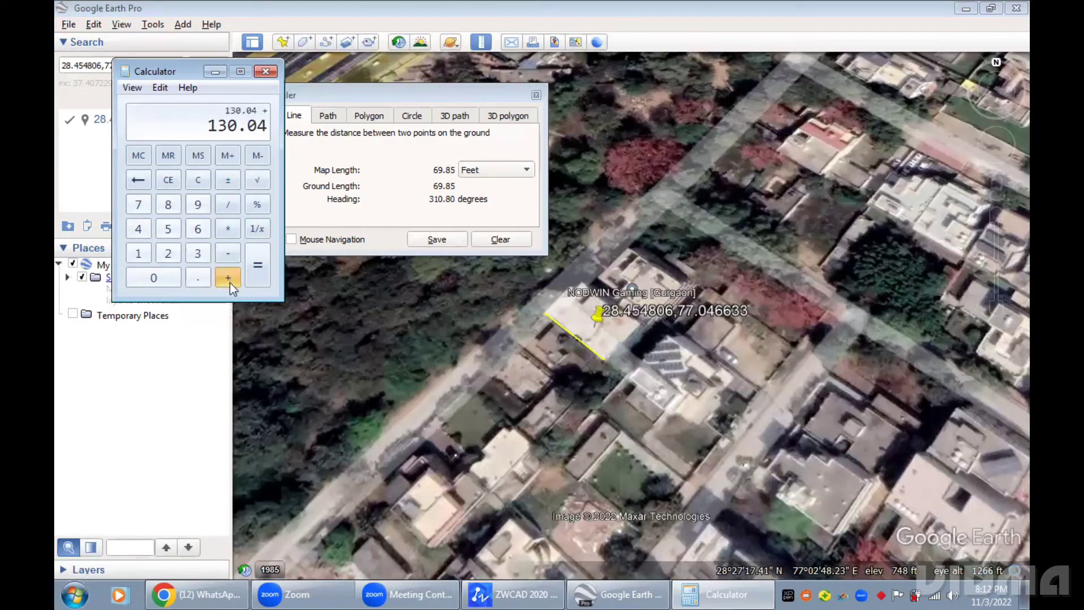
type("180")
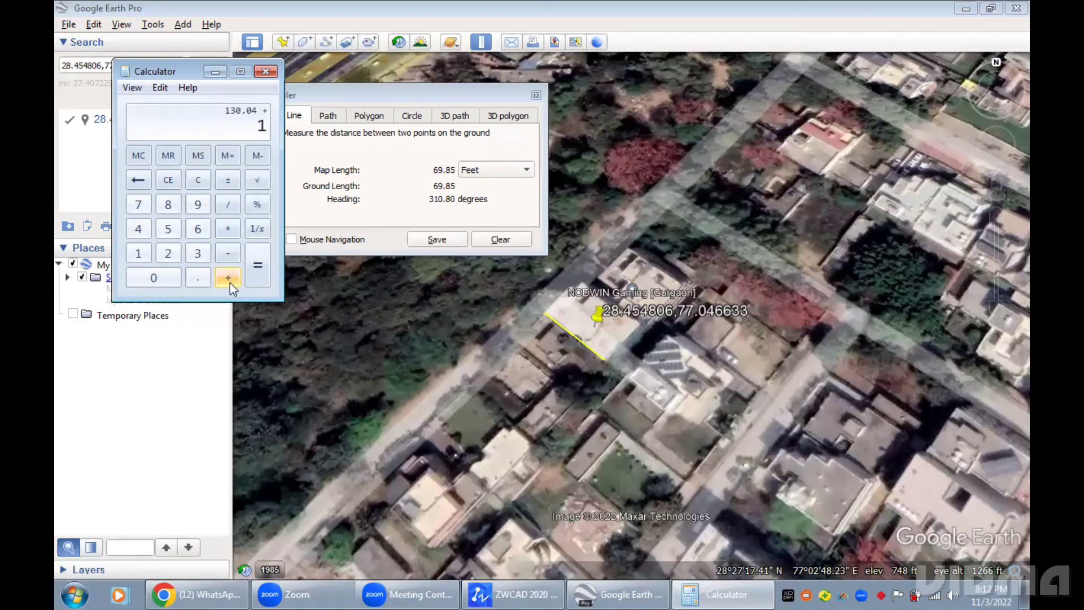
left_click(258, 266)
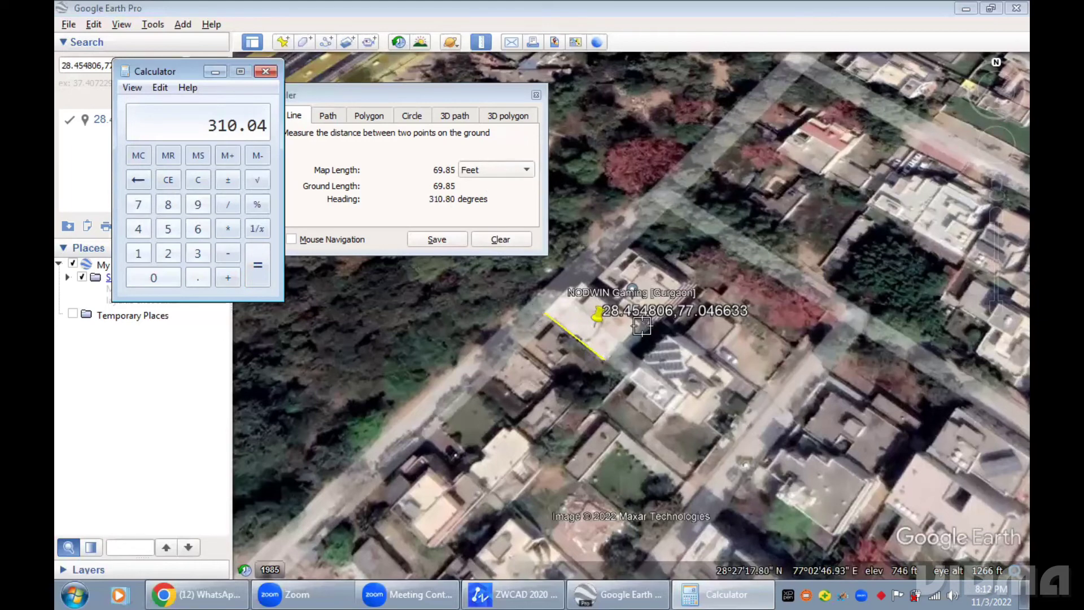
left_click(667, 360)
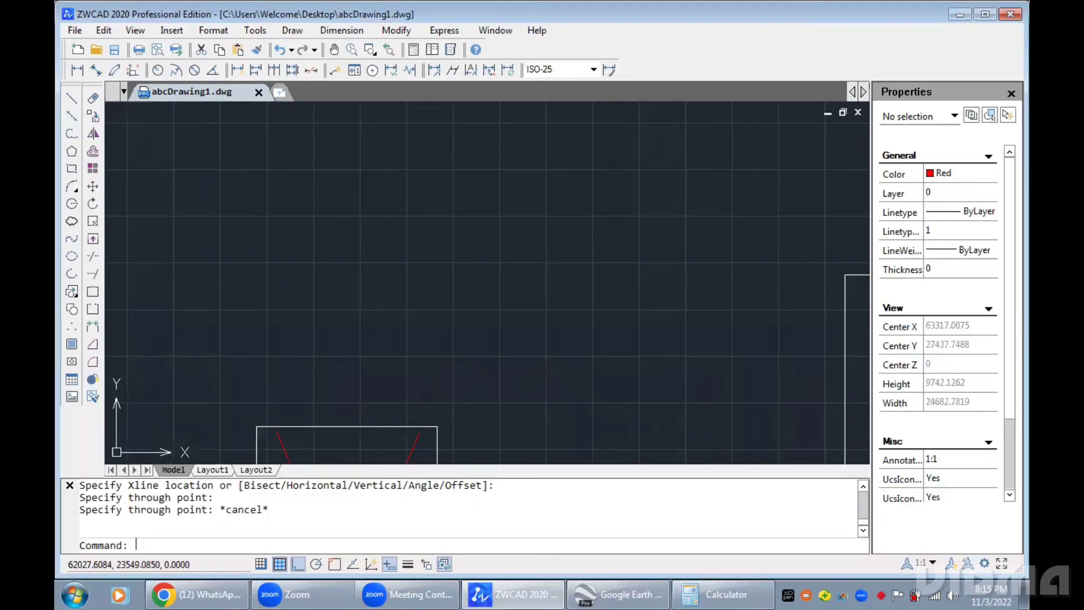
Switch to ZWCAD and move the spare compass dial by its centre onto the diagonals' intersection of the second floor plan
middle_click_drag(523, 345, 575, 165)
scroll(574, 165, "down", 3)
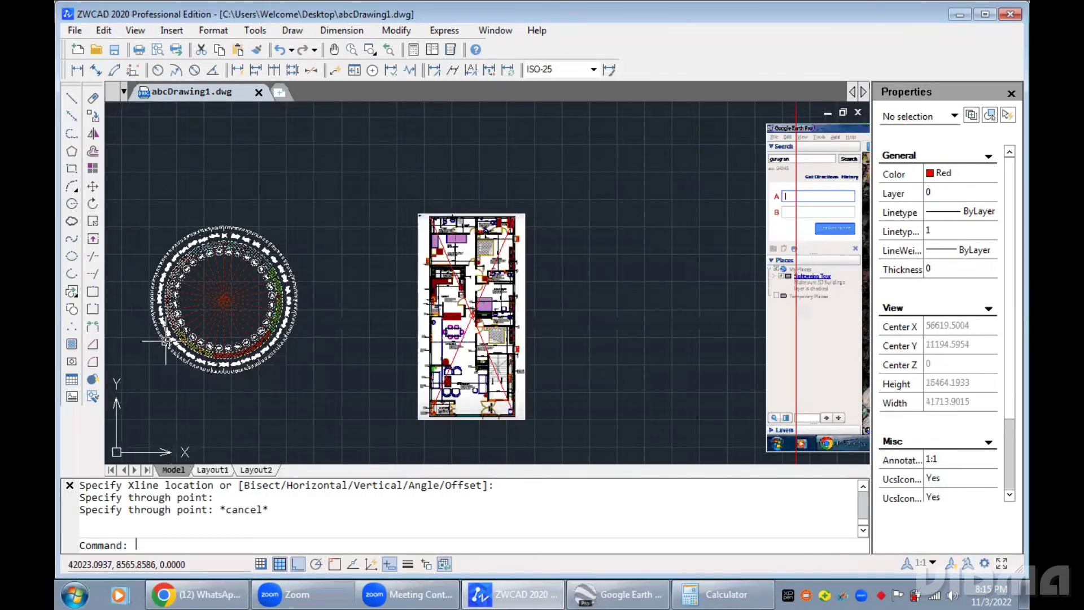
scroll(165, 341, "up", 3)
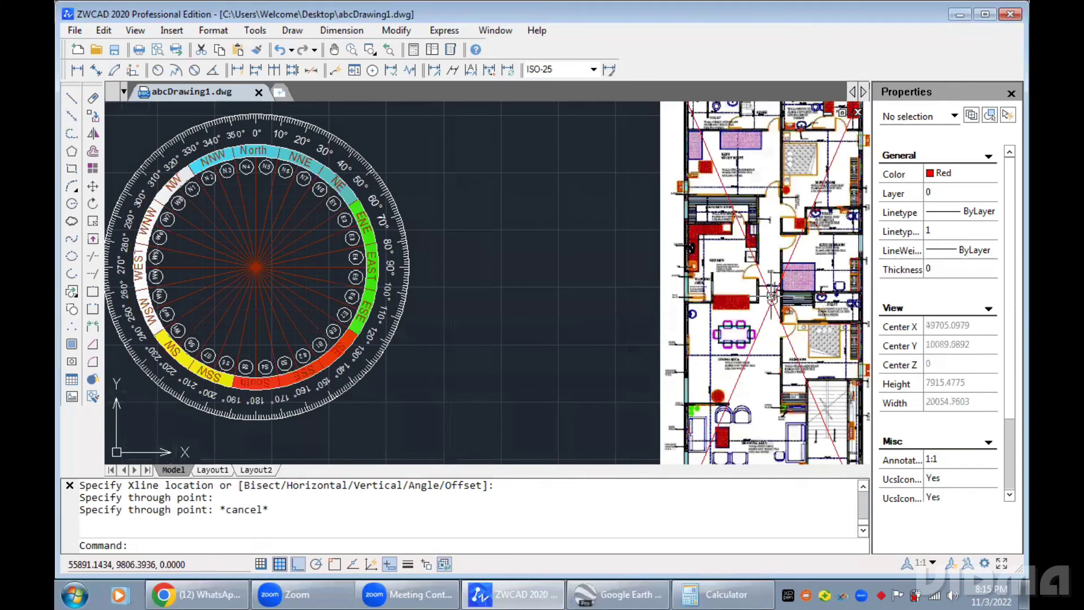
mouse_move(762, 207)
middle_mouse_down()
mouse_move(421, 251)
mouse_move(450, 203)
middle_mouse_up()
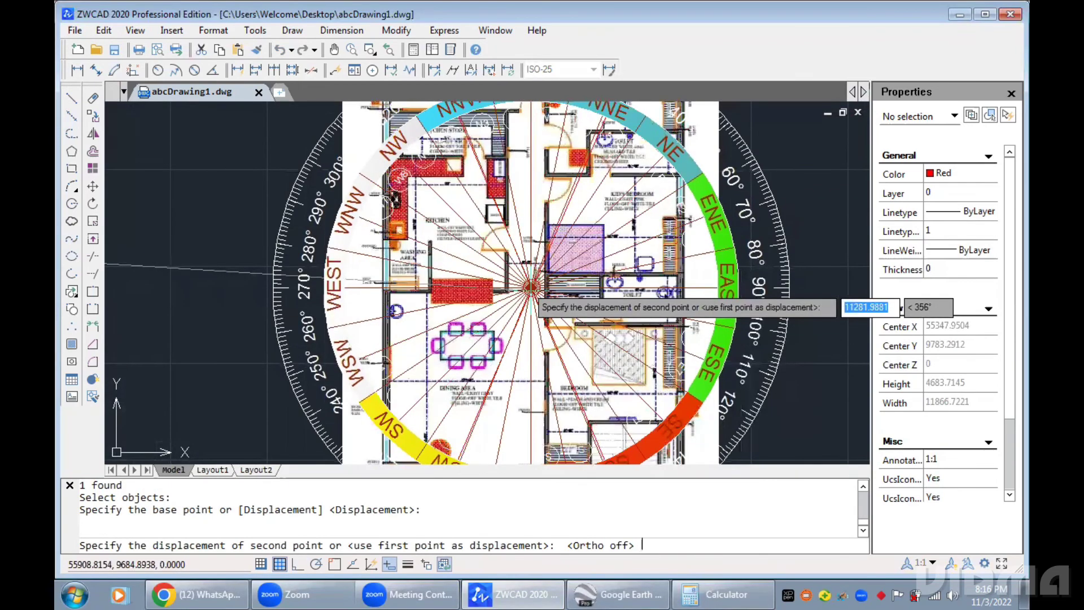
left_click(533, 287)
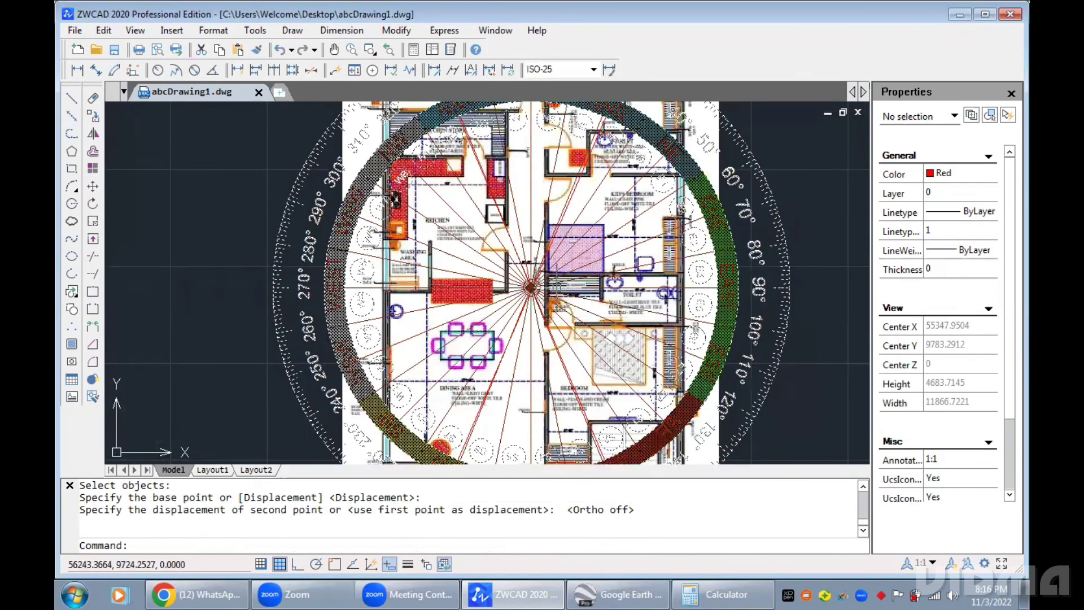
Inspect the placed compass dial's centre and its east and west markings against the second floor plan
scroll(556, 288, "up", 2)
scroll(558, 288, "down", 2)
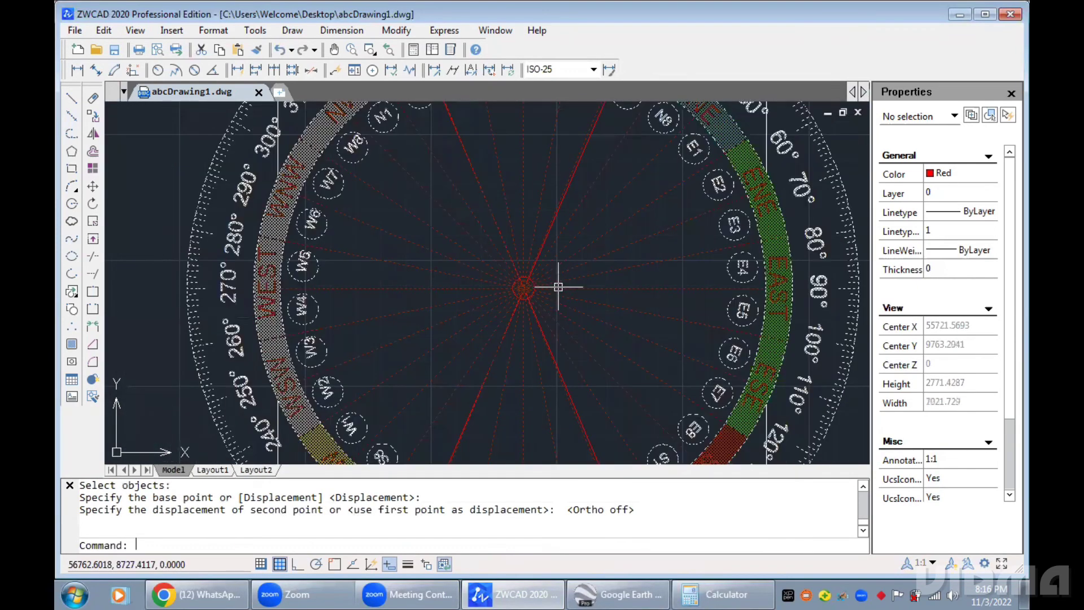
middle_click_drag(558, 289, 597, 414)
middle_click_drag(563, 311, 597, 415)
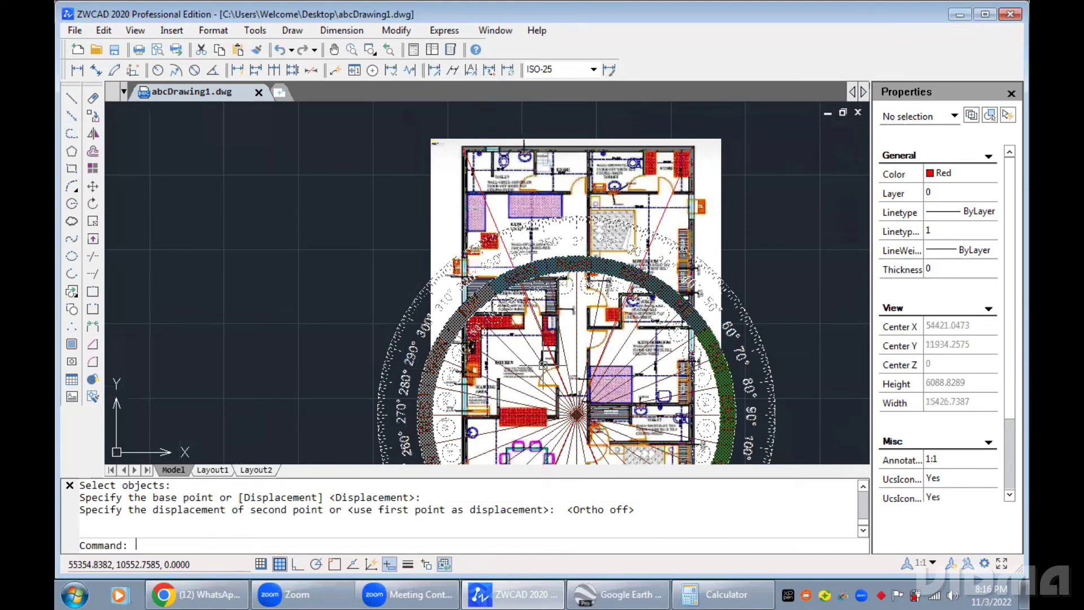
scroll(542, 366, "up", 4)
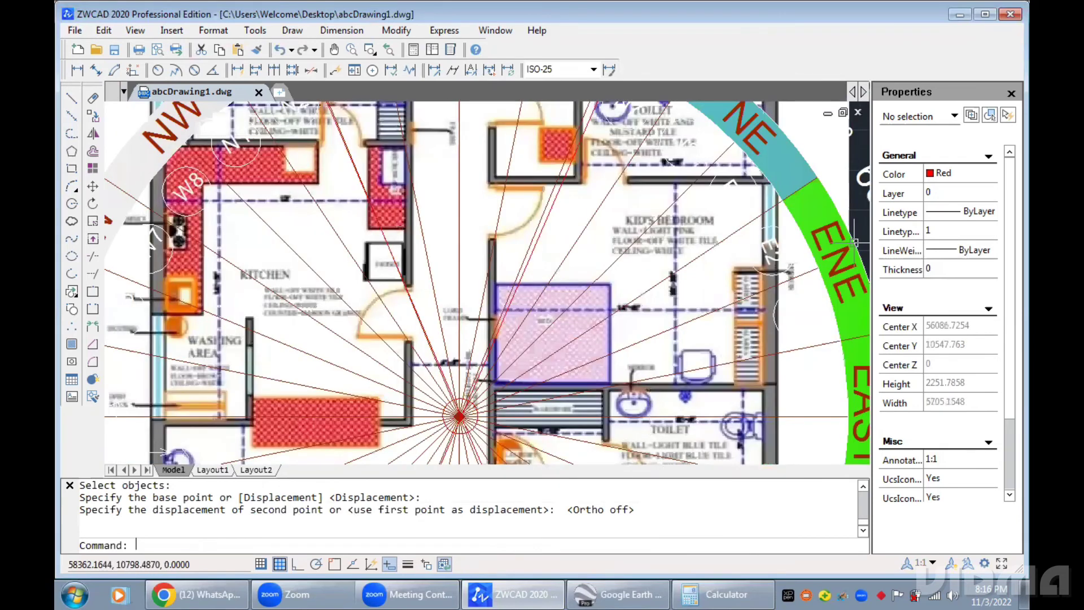
mouse_move(774, 164)
middle_mouse_down()
mouse_move(709, 219)
mouse_move(595, 250)
mouse_move(501, 76)
middle_mouse_up()
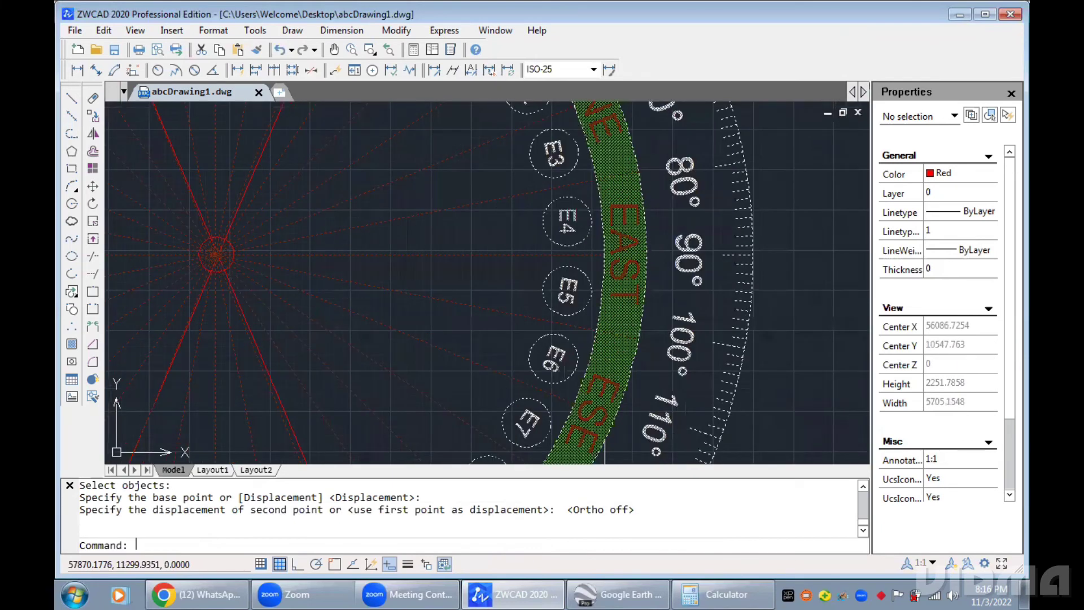
middle_click_drag(596, 322, 641, 191)
mouse_move(311, 105)
middle_mouse_down()
mouse_move(514, 333)
mouse_move(661, 334)
middle_mouse_up()
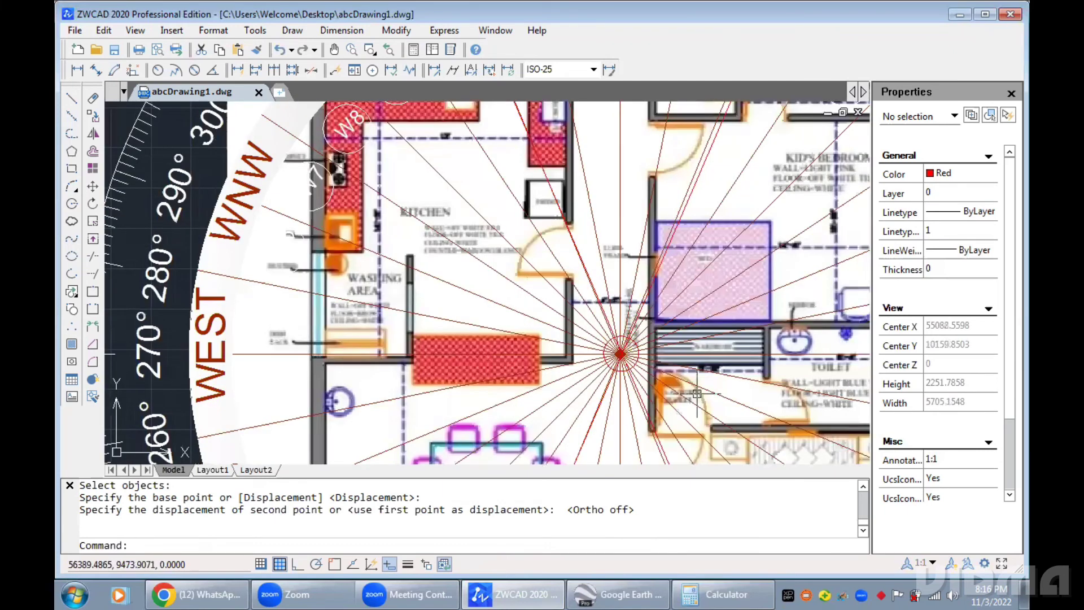
Rotate the compass dial on the second floor plan by 130.83 degrees about its centre
left_click(92, 203)
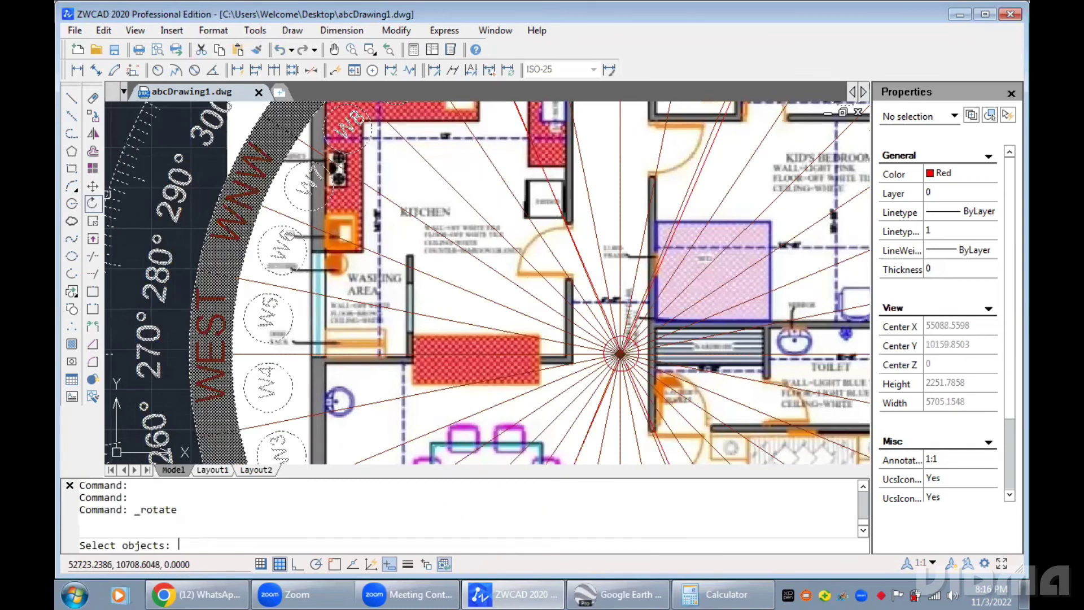
left_click(464, 289)
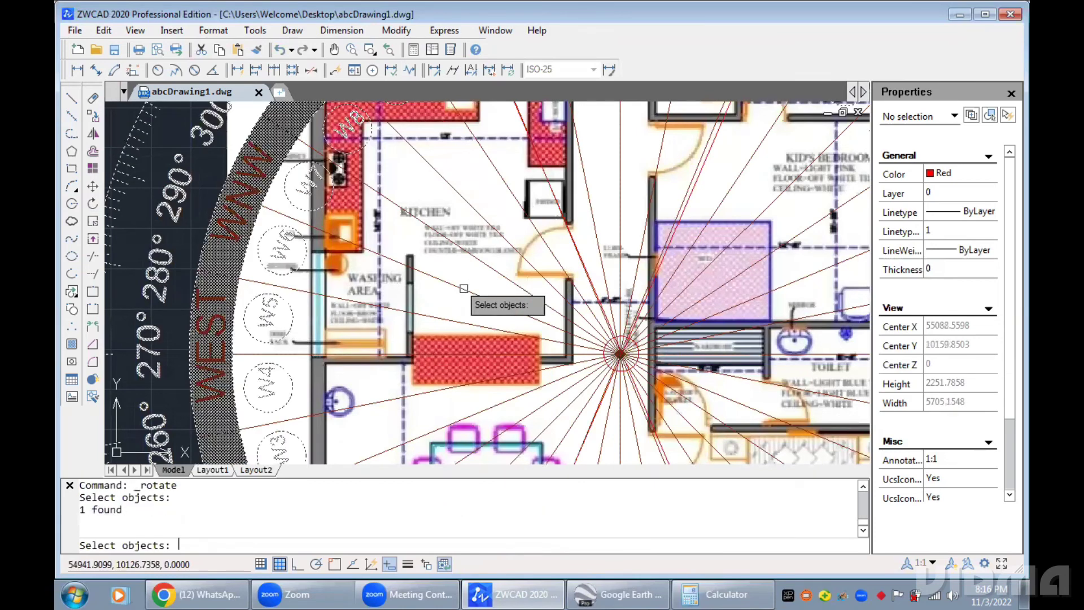
key("Return")
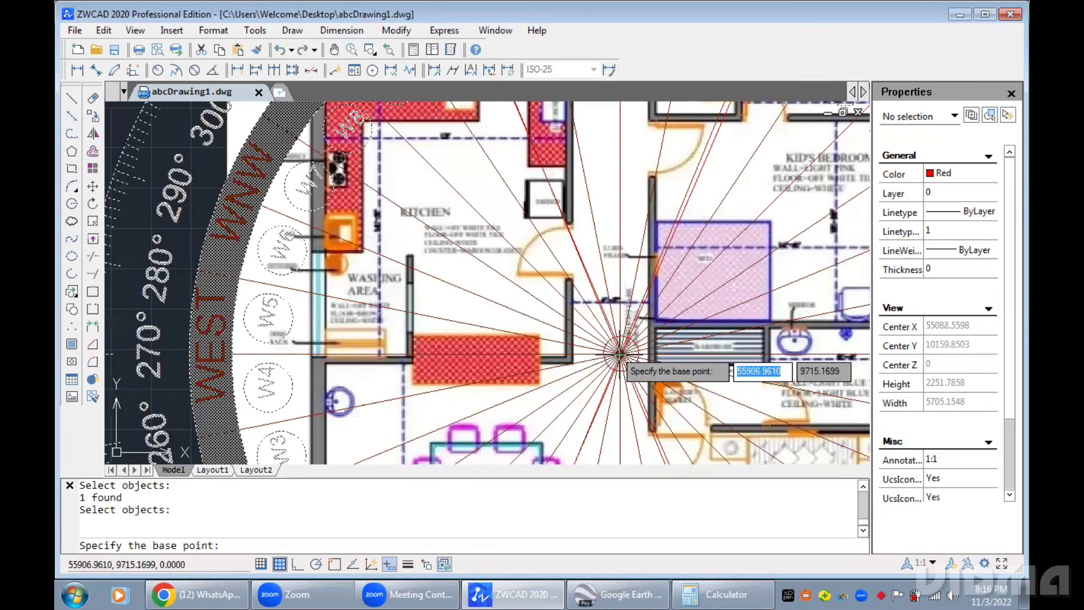
left_click(620, 354)
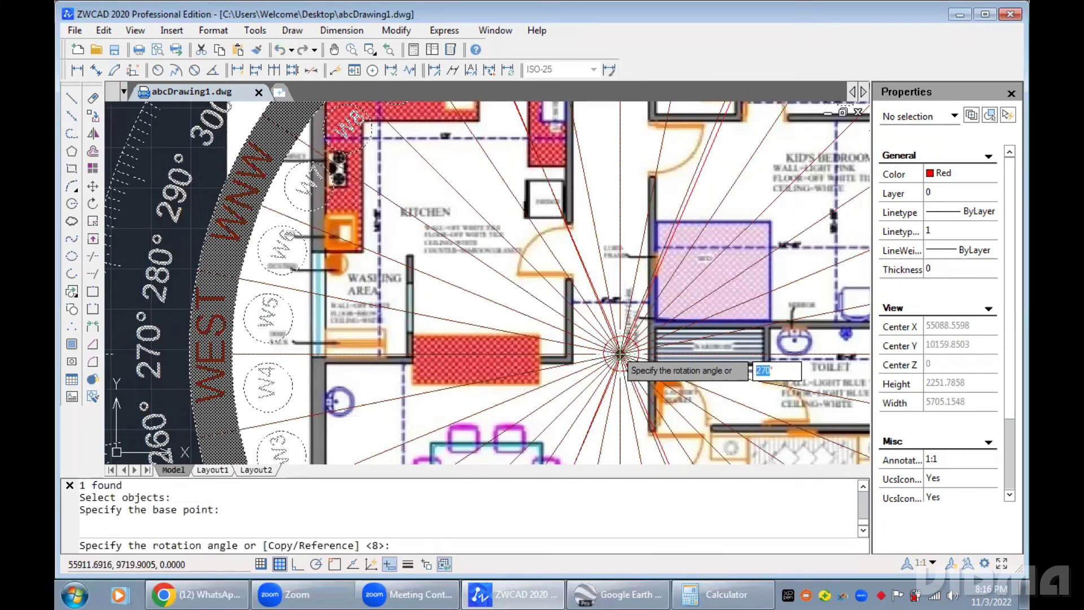
type("13")
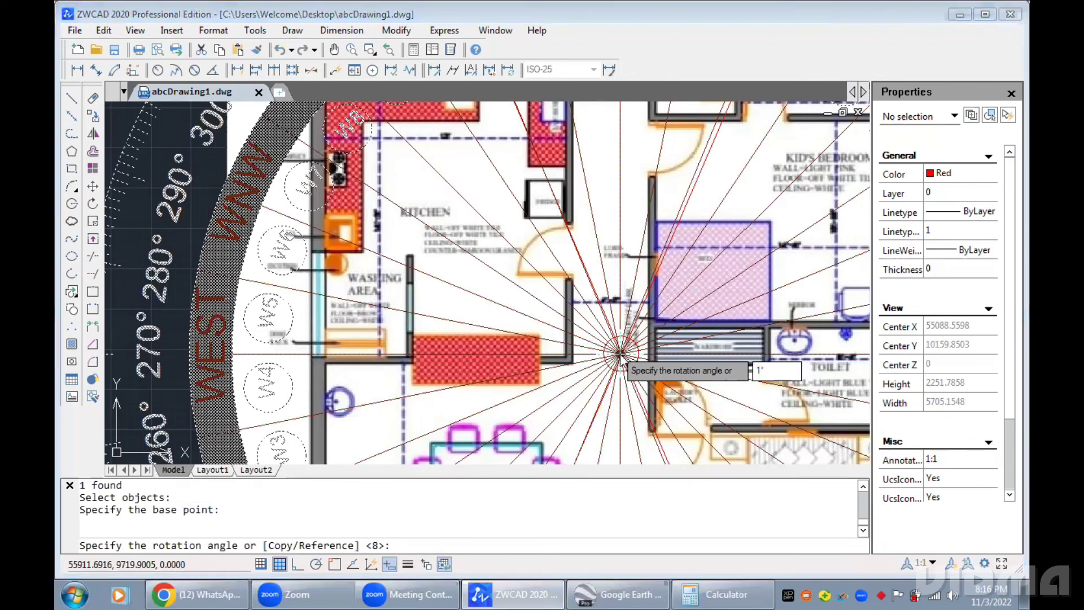
type("0.83")
key("Return")
Check which bearing and direction zone of the rotated dial face the upper side of the floor plan
scroll(620, 354, "down", 1)
middle_click_drag(627, 346, 518, 477)
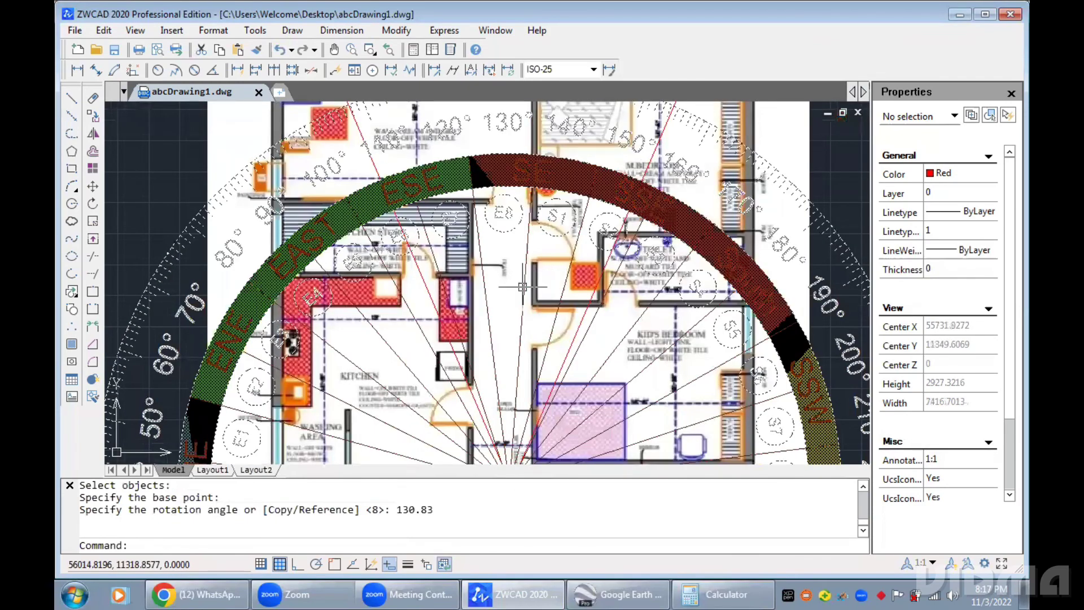
middle_click_drag(476, 151, 472, 317)
scroll(472, 316, "down", 1)
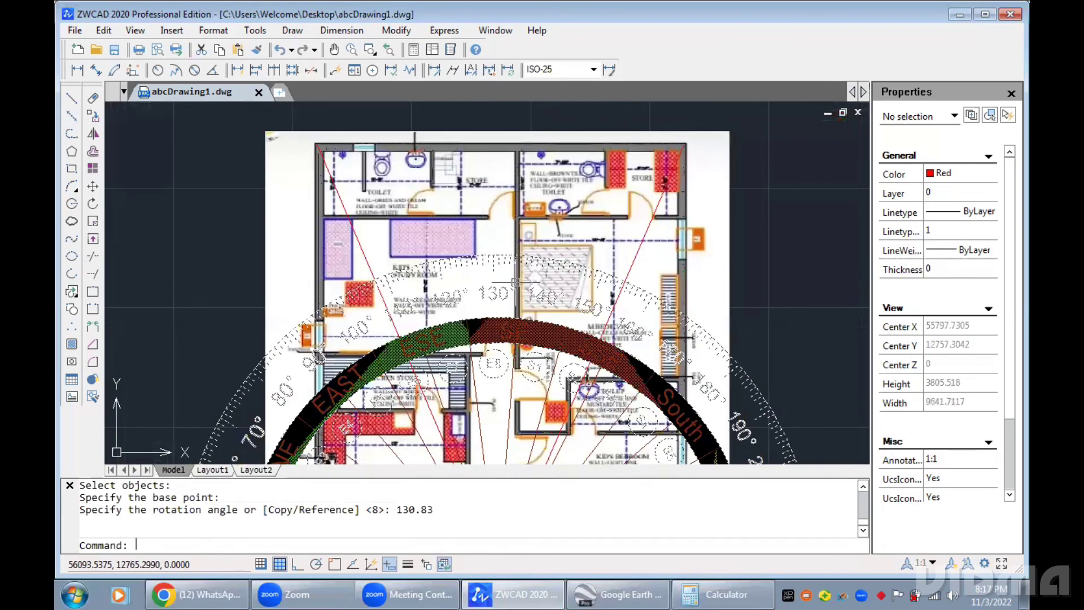
middle_click_drag(517, 288, 469, 266)
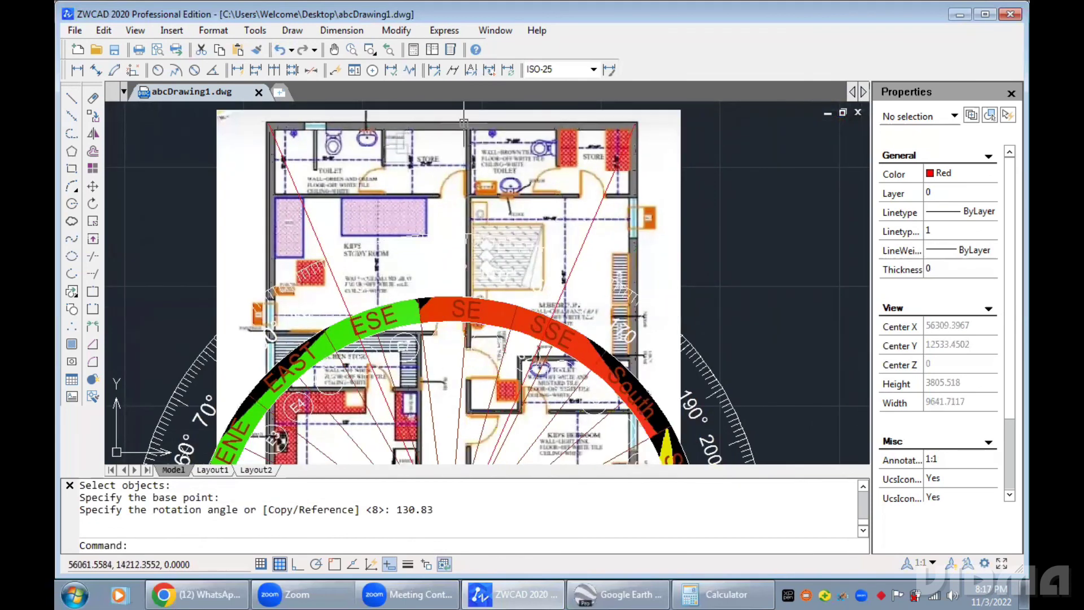
mouse_move(469, 269)
middle_mouse_down()
mouse_move(461, 276)
mouse_move(449, 200)
mouse_move(490, 188)
middle_mouse_up()
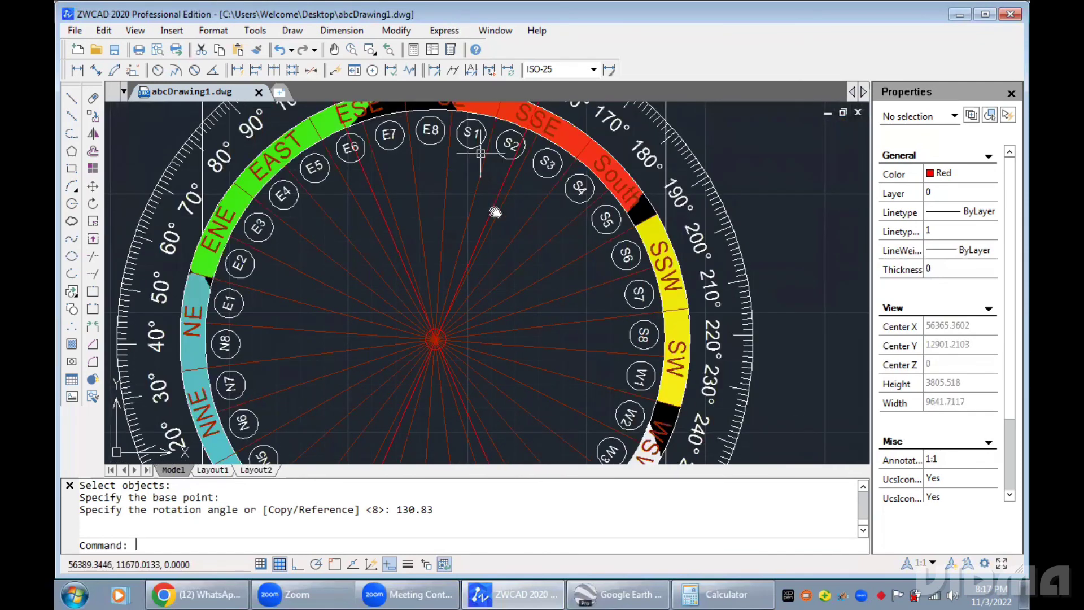
scroll(496, 213, "down", 3)
middle_click_drag(521, 249, 534, 266)
Review the second floor plan with its dial alongside the Google Earth screenshots placed beside it
scroll(534, 267, "down", 1)
scroll(534, 266, "down", 4)
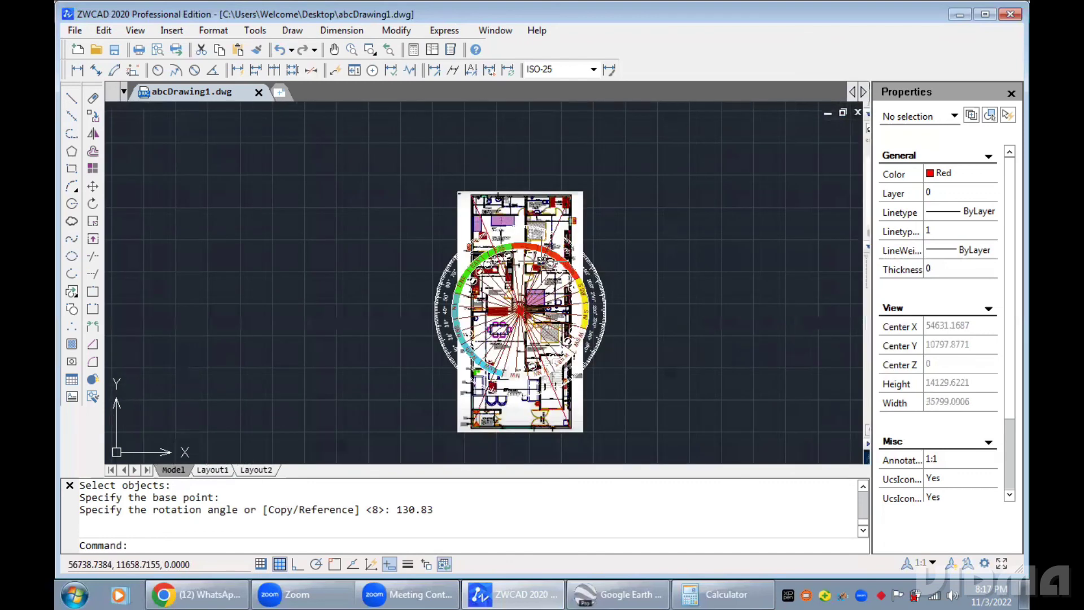
mouse_move(706, 282)
middle_mouse_down()
mouse_move(668, 297)
mouse_move(542, 302)
mouse_move(468, 259)
middle_mouse_up()
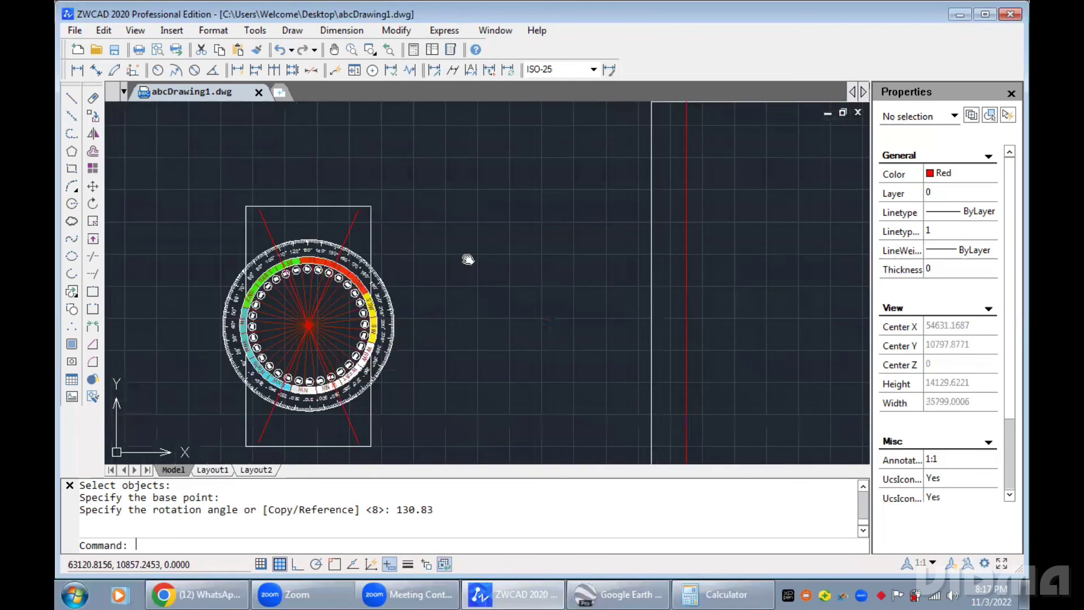
middle_click_drag(493, 295, 496, 251)
scroll(505, 257, "down", 1)
scroll(512, 261, "down", 1)
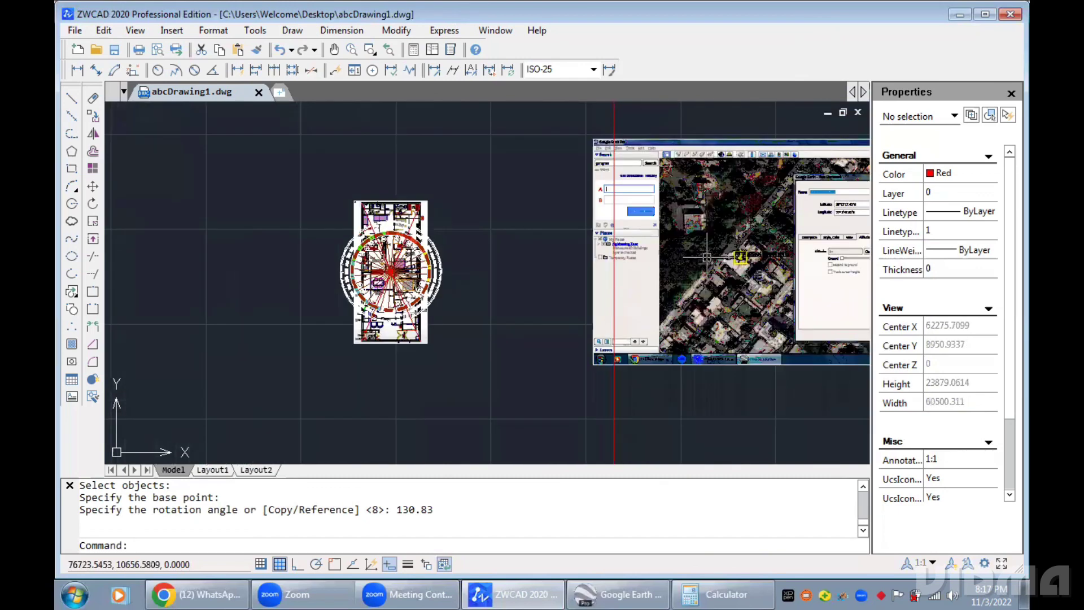
scroll(706, 257, "down", 2)
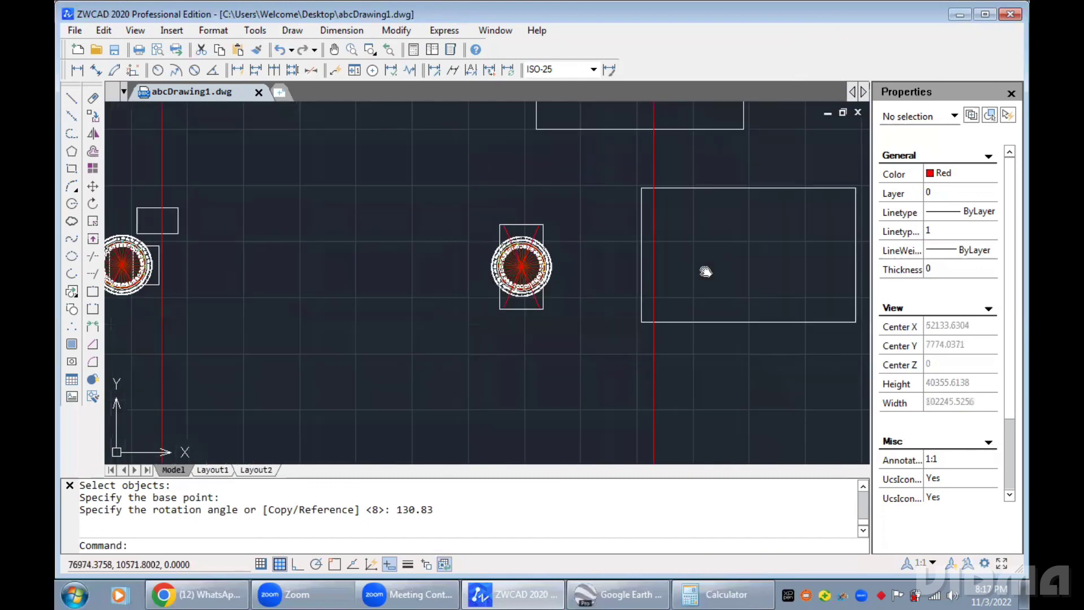
middle_click_drag(556, 385, 532, 359)
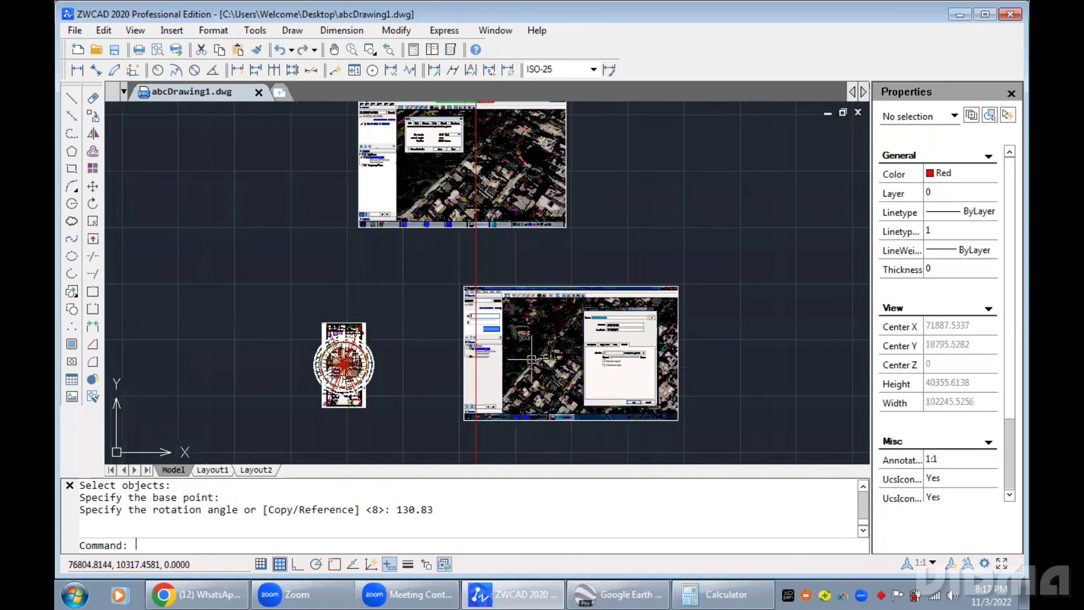